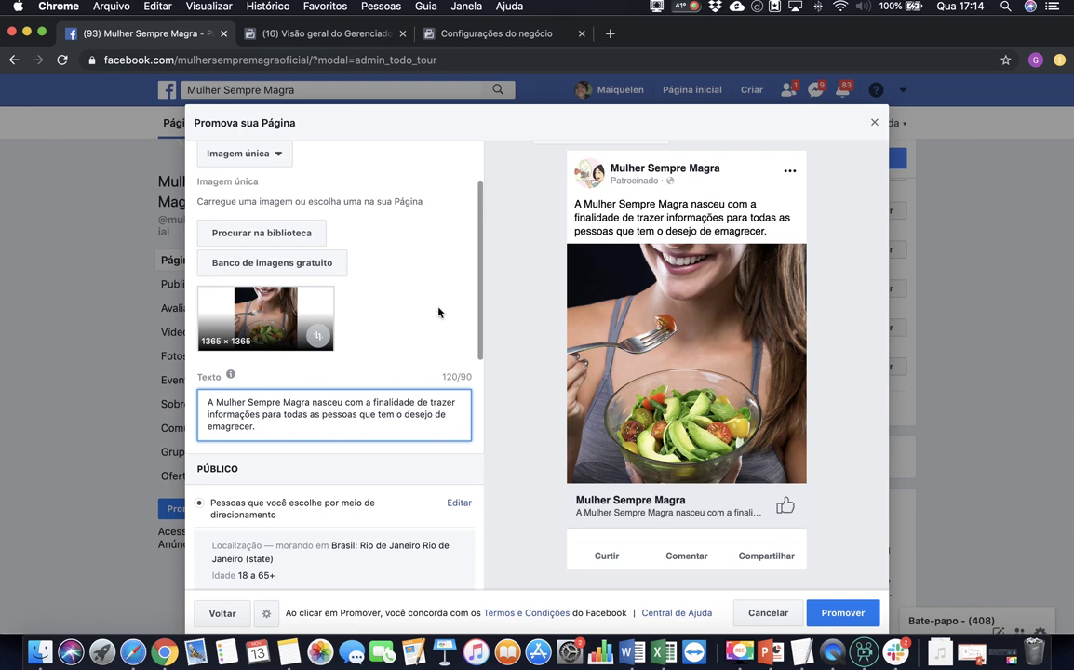
Review the ad's text and the audience targeting summary in the page promotion form.
drag(259, 428, 193, 405)
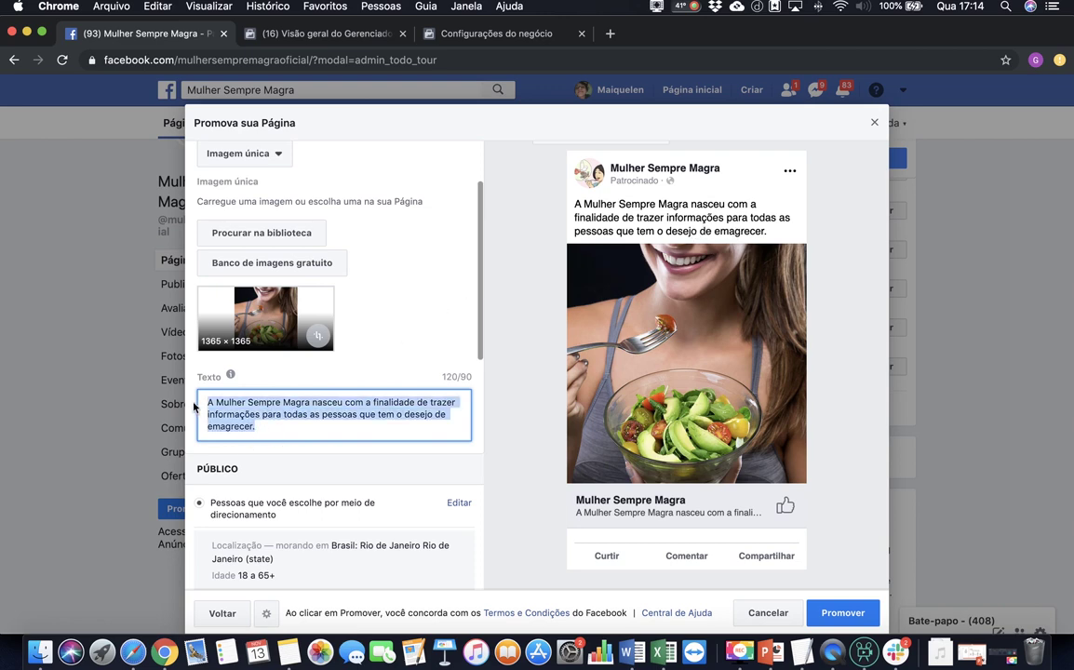
click(437, 307)
scroll(437, 307, down, 1)
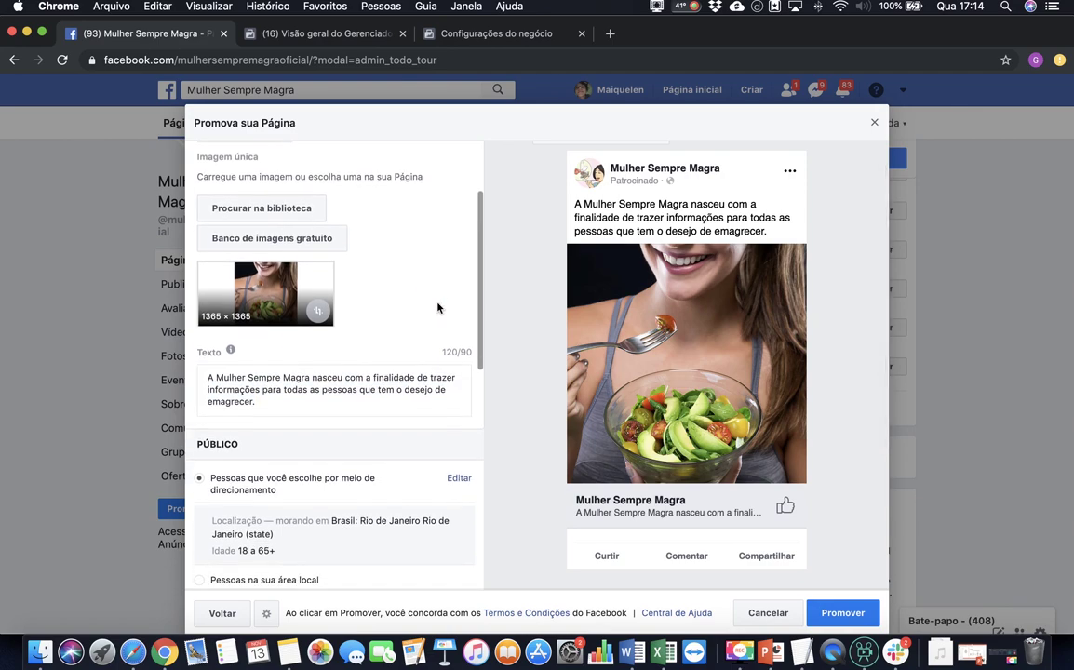
click(376, 406)
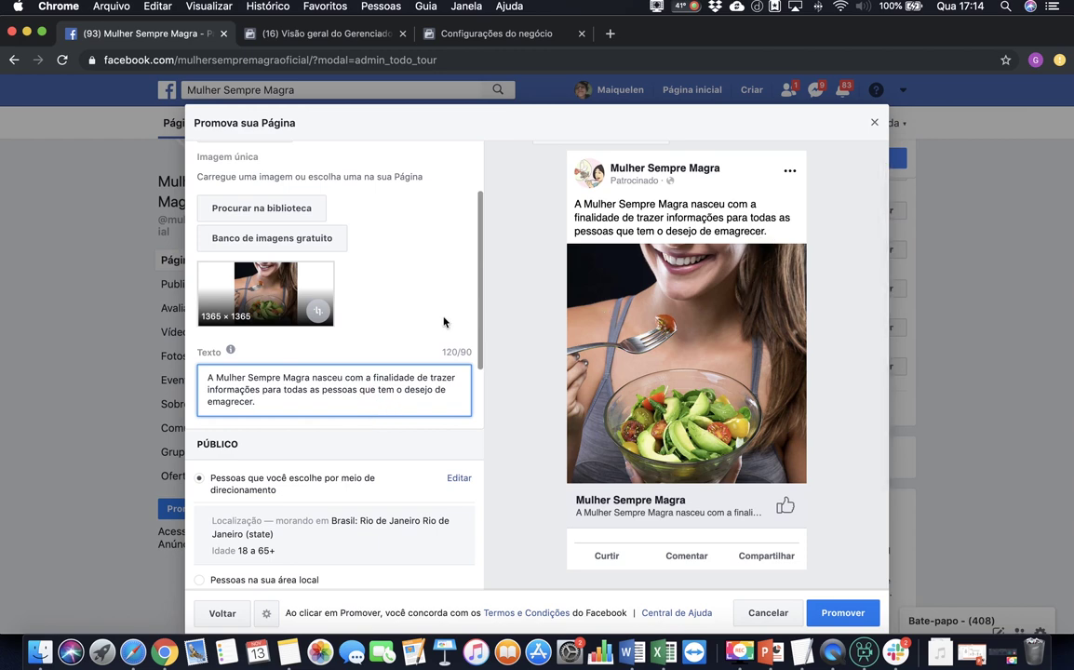
scroll(444, 321, down, 2)
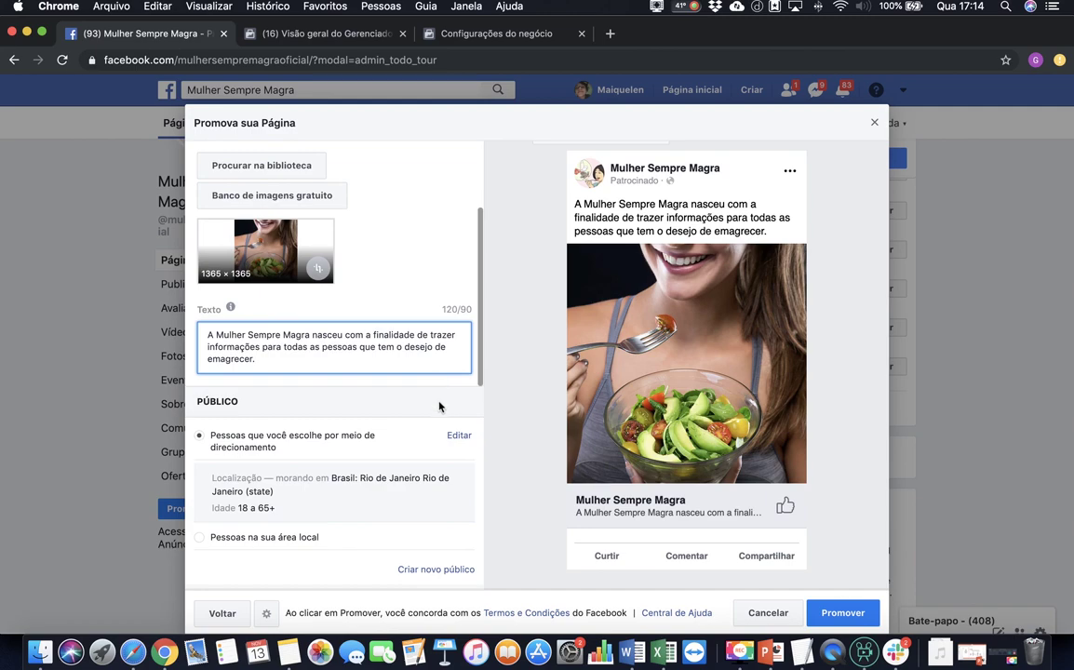
scroll(439, 406, down, 2)
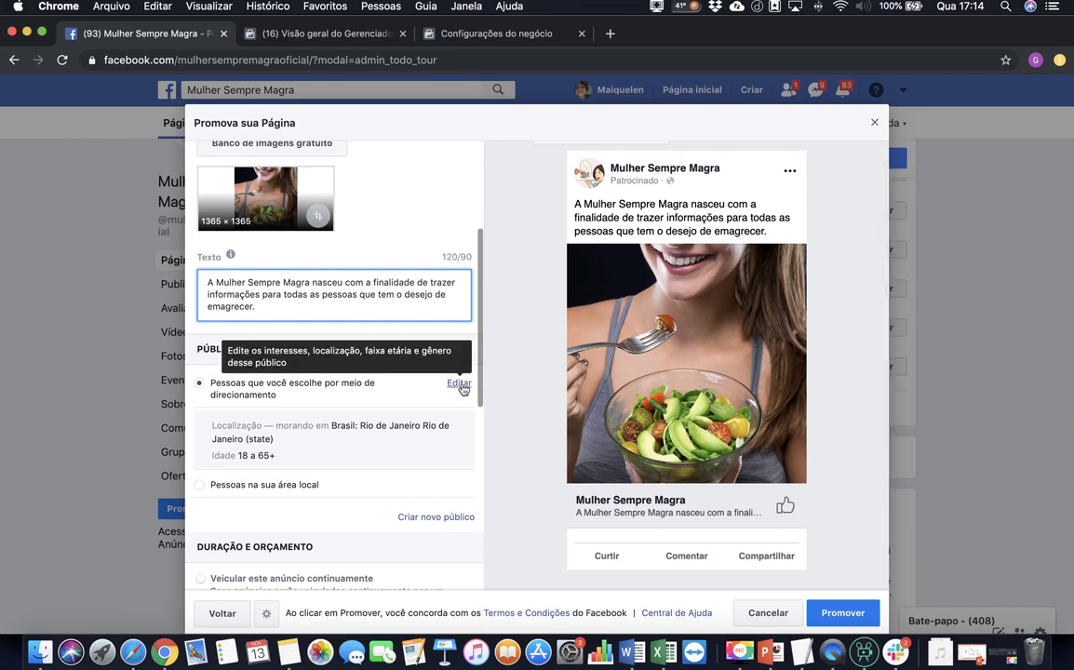
scroll(462, 388, down, 1)
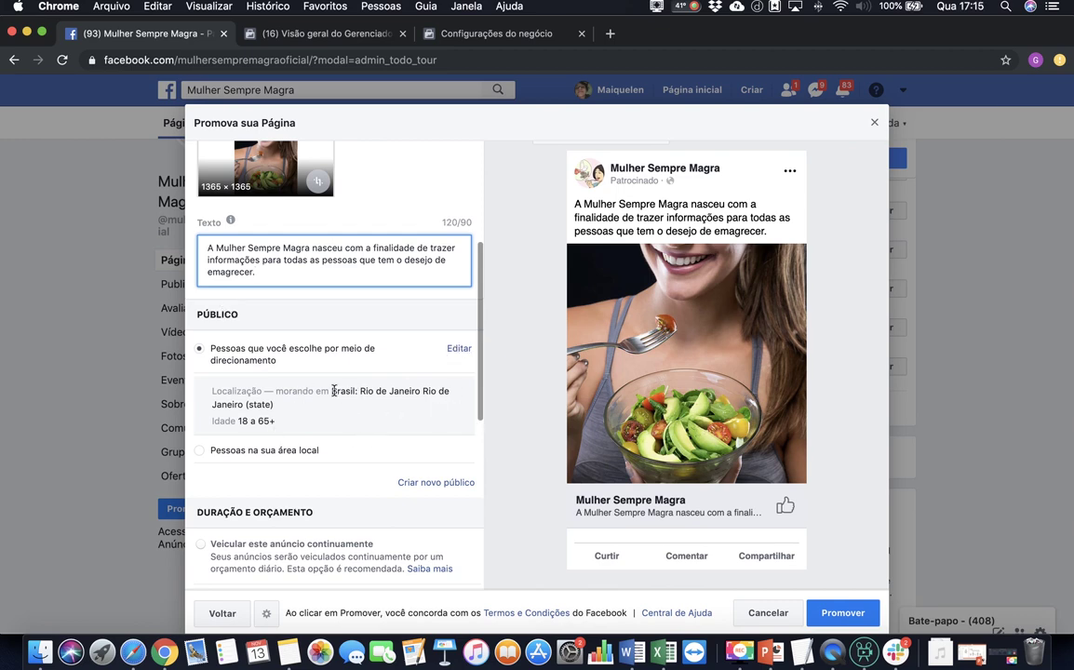
Edit the targeted audience, replacing the Rio de Janeiro location with the country Brasil.
click(460, 349)
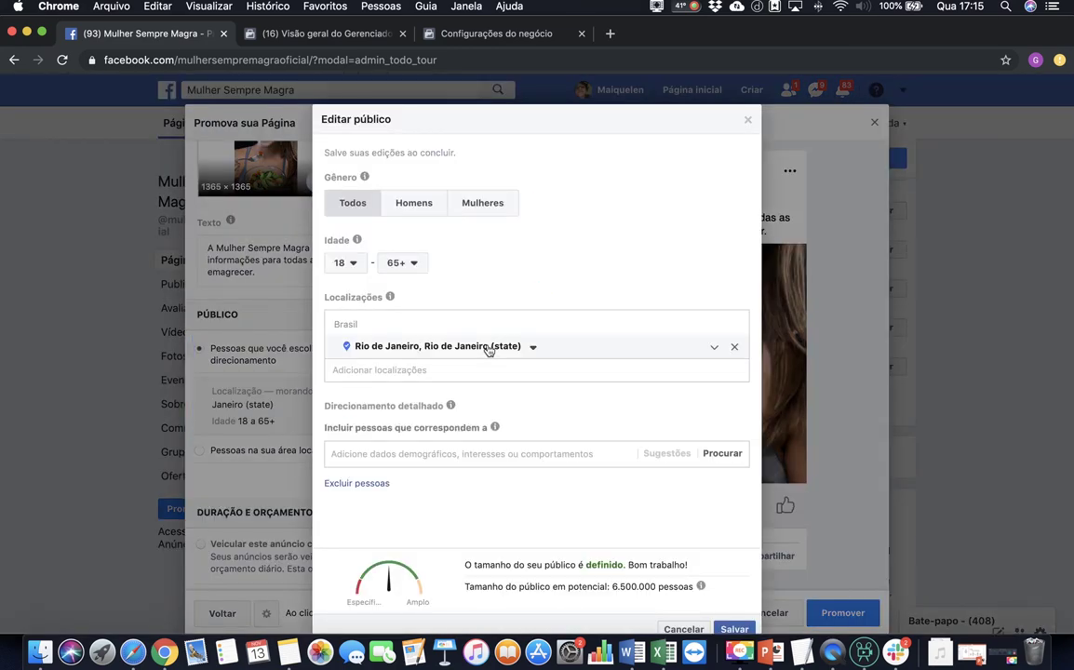
click(734, 349)
click(486, 376)
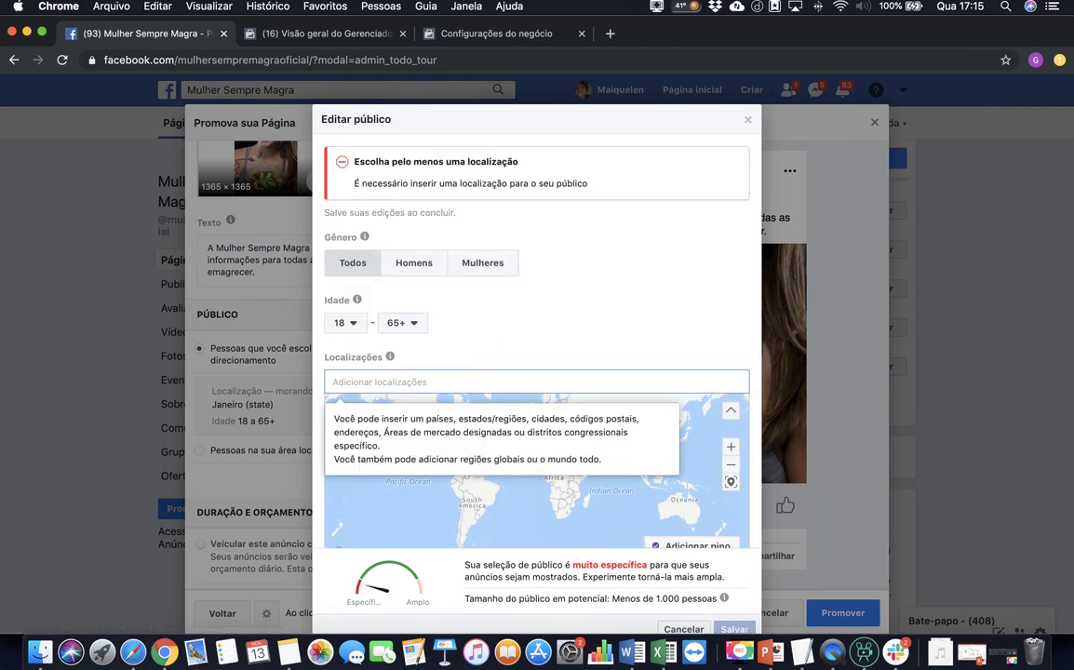
text(brasil)
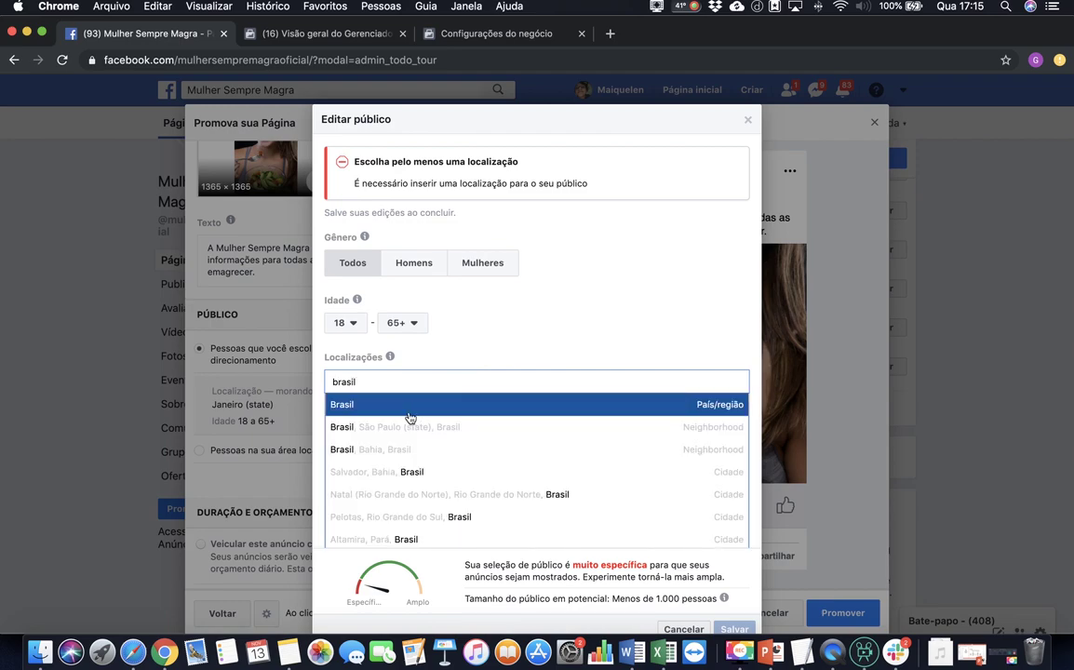
click(390, 412)
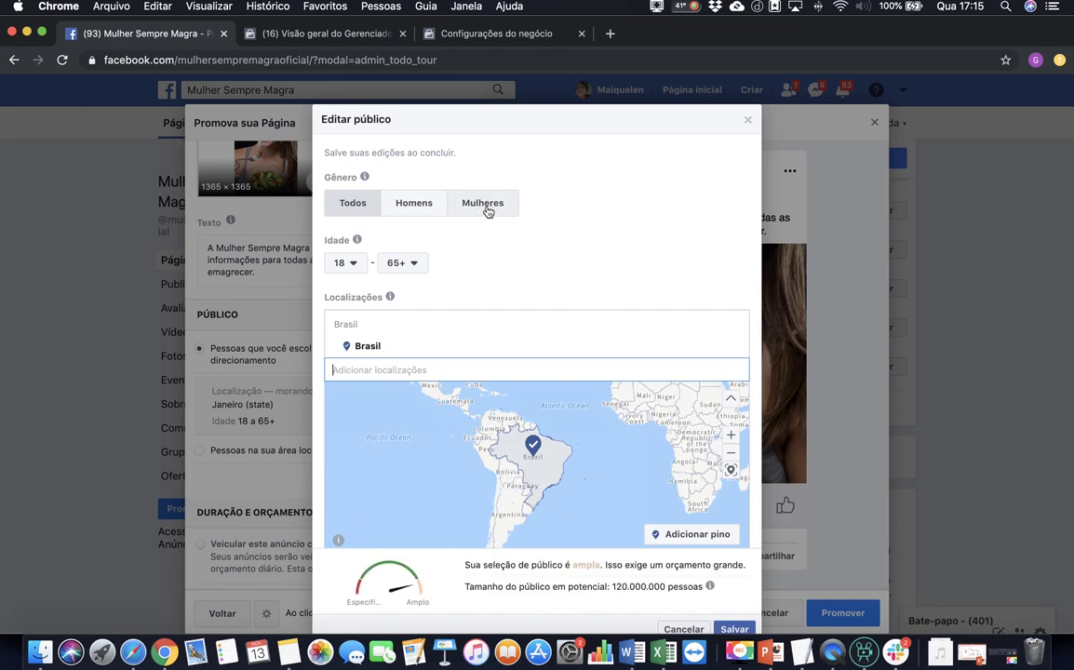
Restrict the audience to Mulheres with a minimum age of 30 and save the audience edits.
click(486, 210)
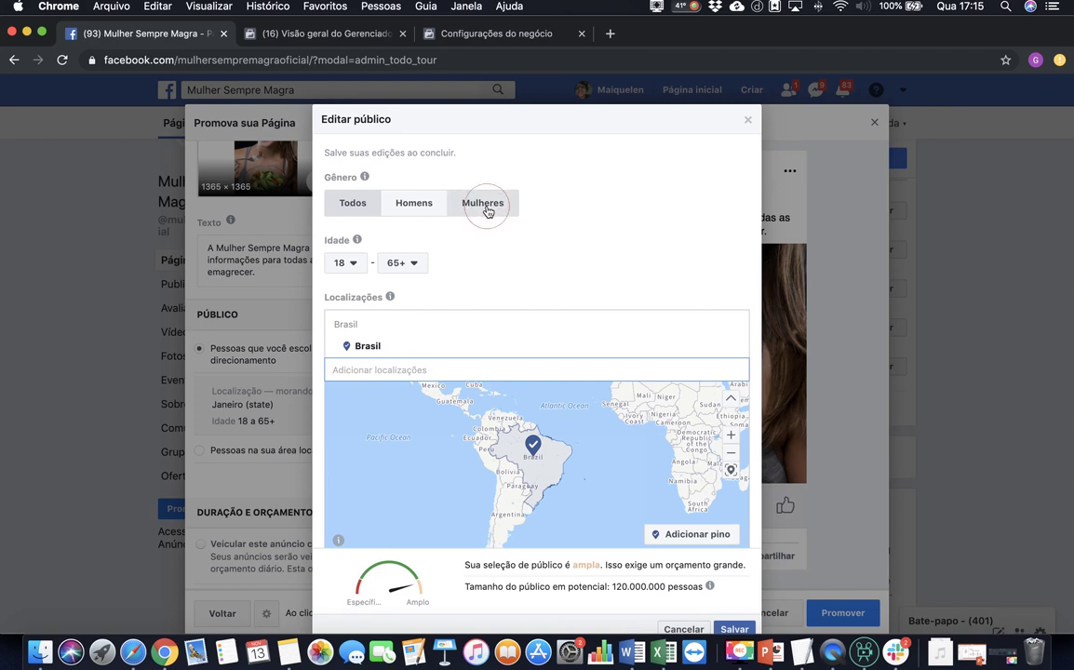
click(349, 266)
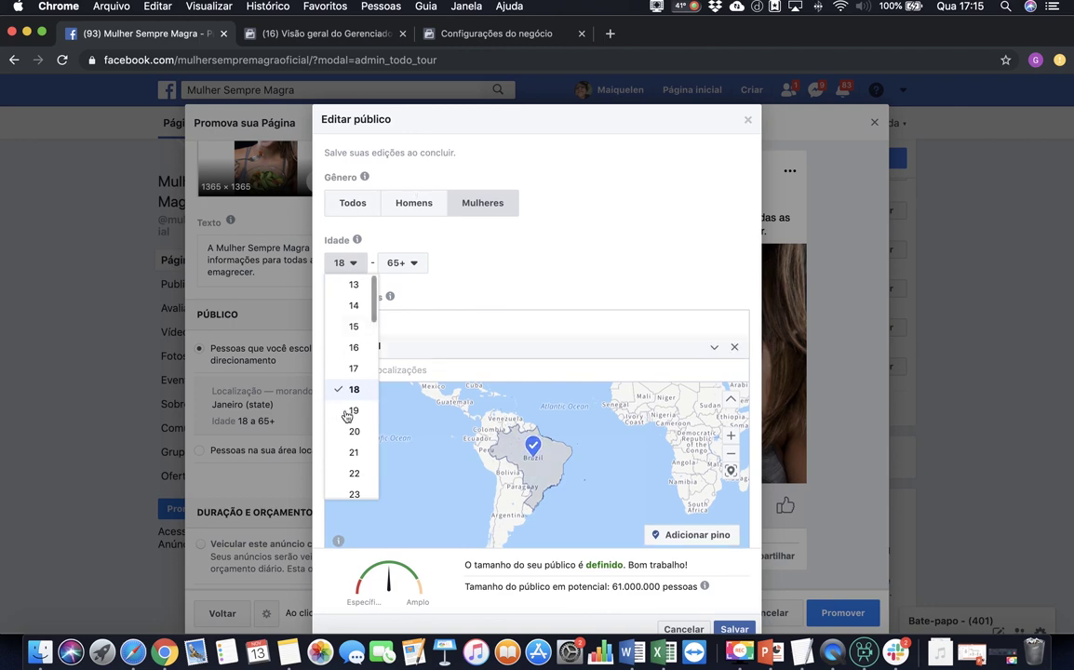
scroll(352, 414, down, 2)
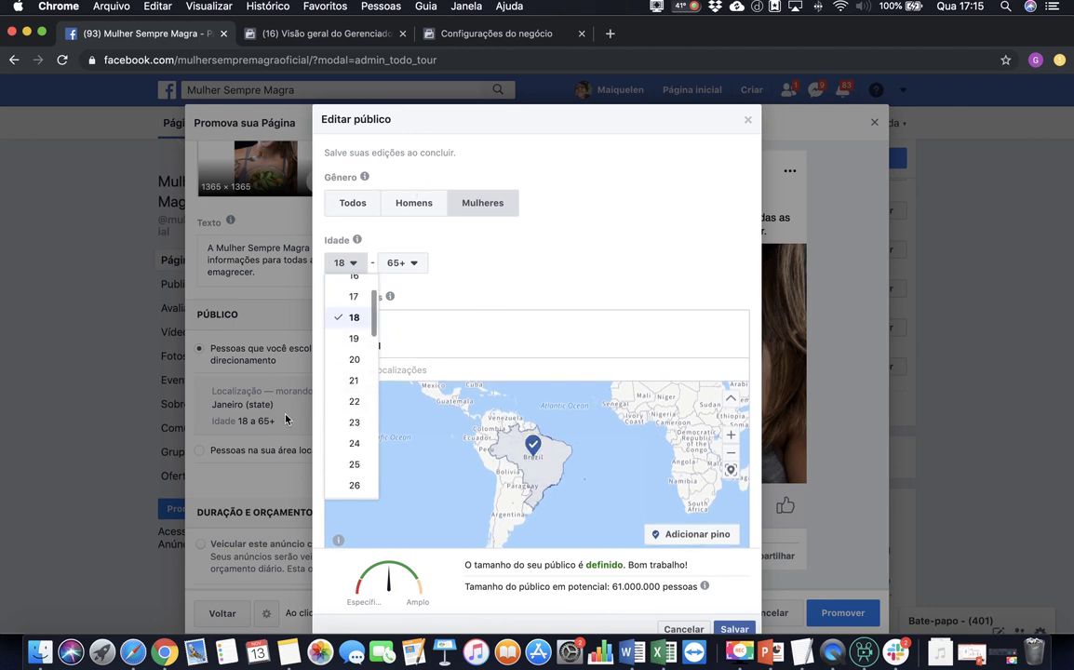
scroll(344, 400, down, 2)
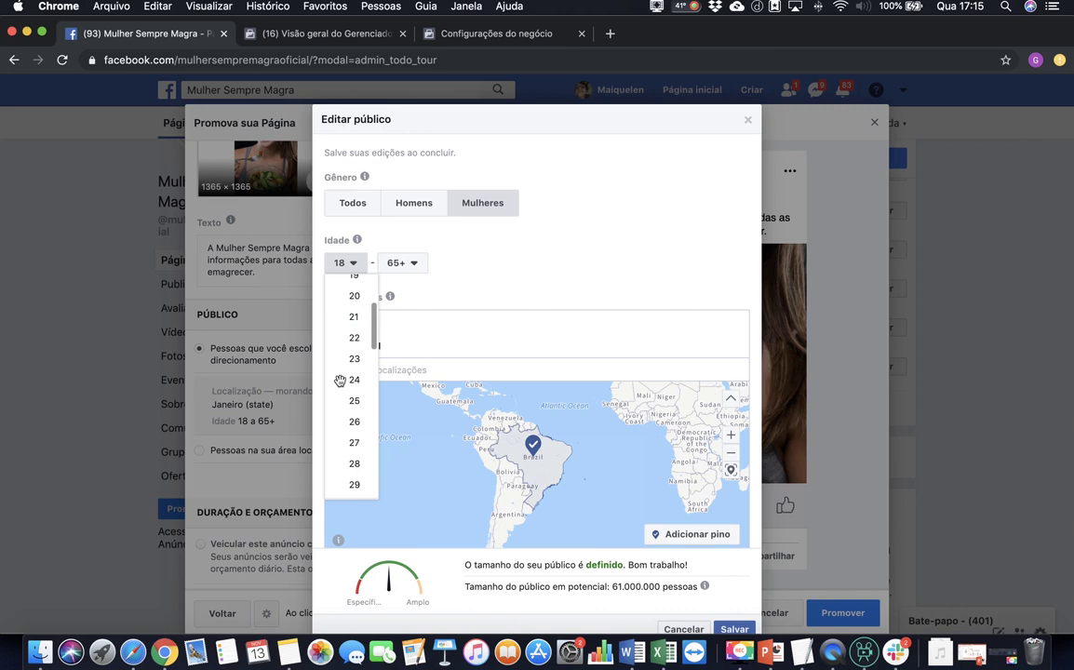
scroll(365, 424, down, 2)
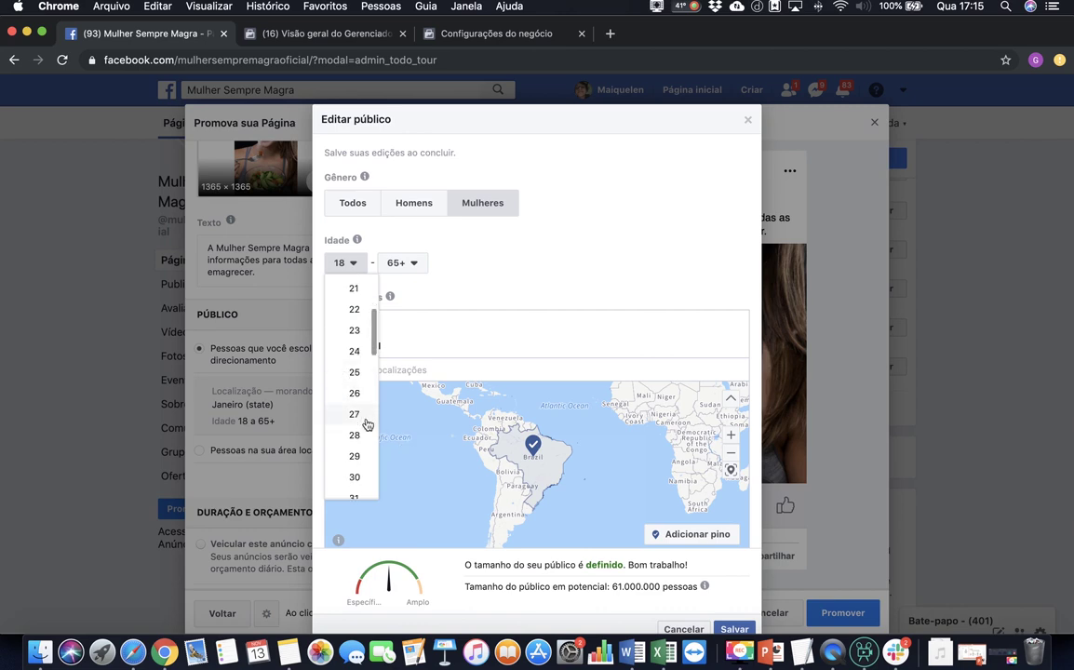
scroll(366, 424, down, 3)
scroll(366, 425, down, 1)
scroll(342, 437, down, 1)
scroll(355, 398, down, 2)
scroll(354, 372, up, 3)
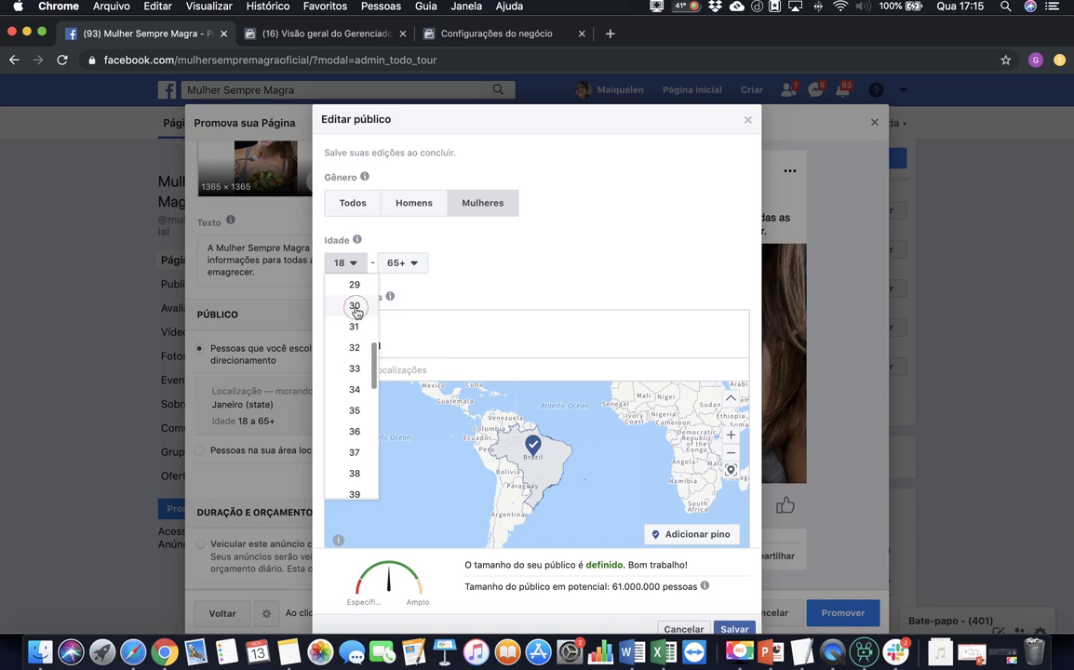
click(354, 310)
scroll(530, 285, down, 2)
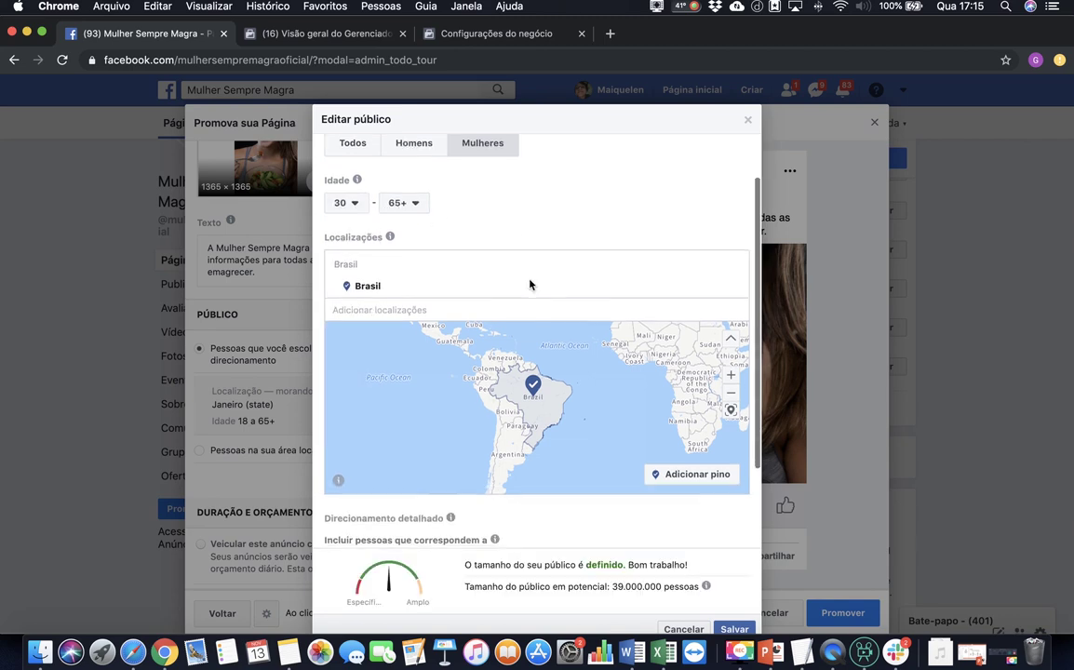
scroll(478, 395, down, 3)
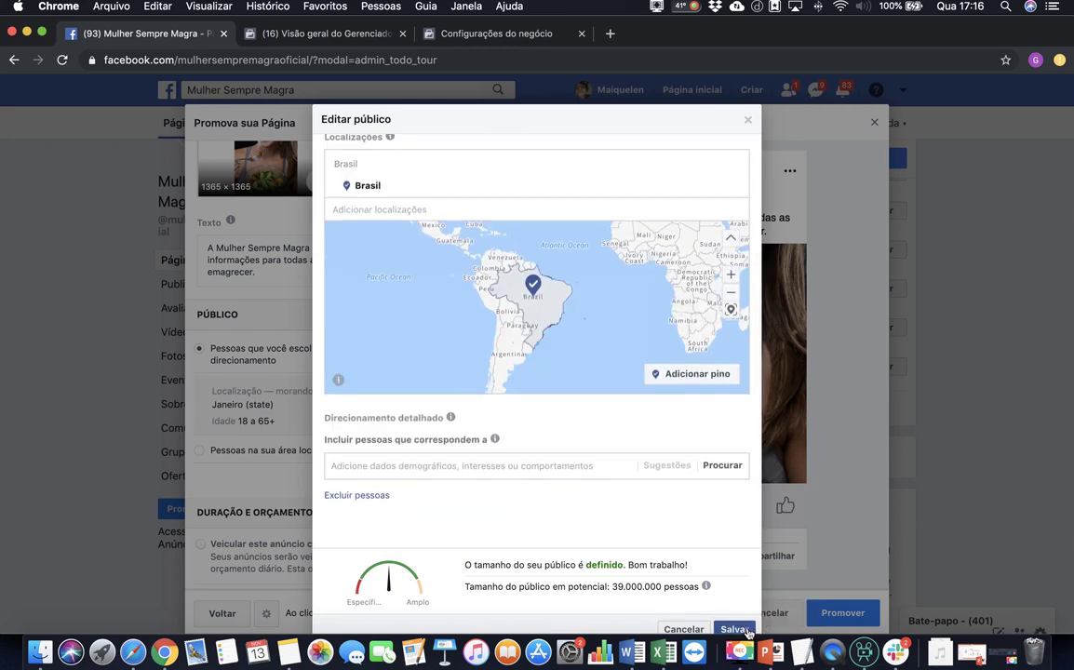
click(747, 631)
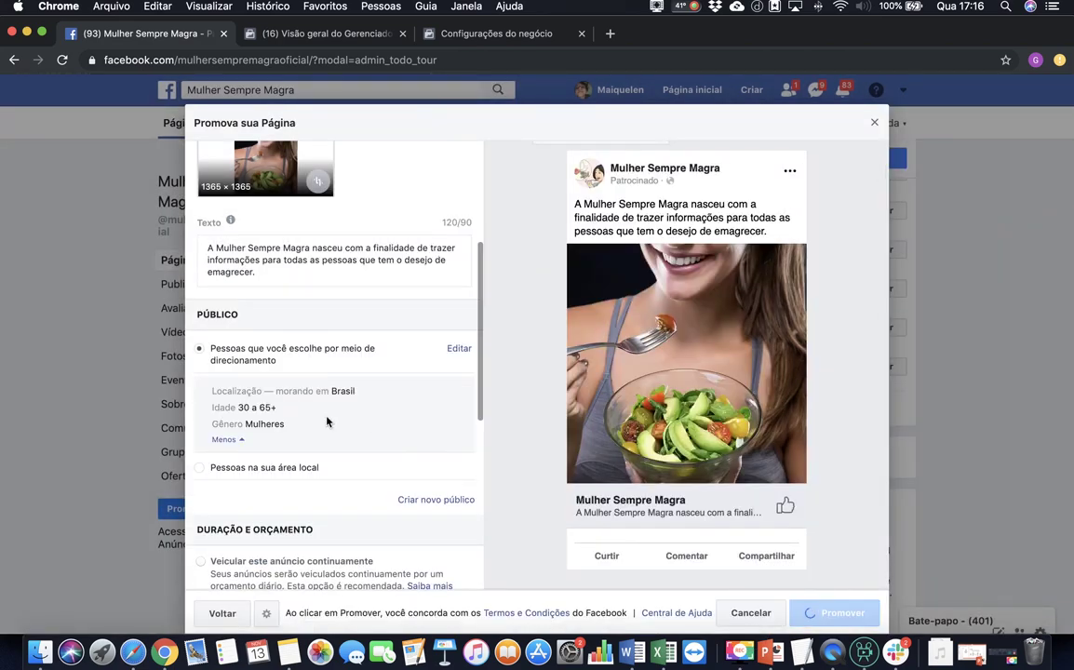
Set the promotion's payment account to the CA01 ad account in BRL.
scroll(326, 421, down, 3)
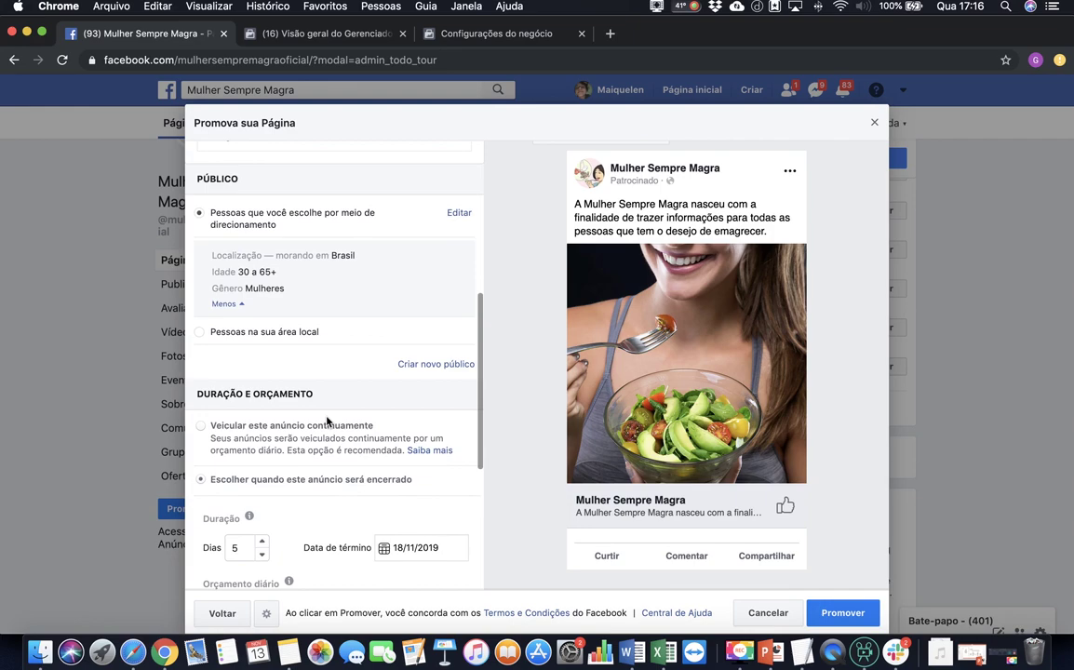
scroll(326, 421, up, 1)
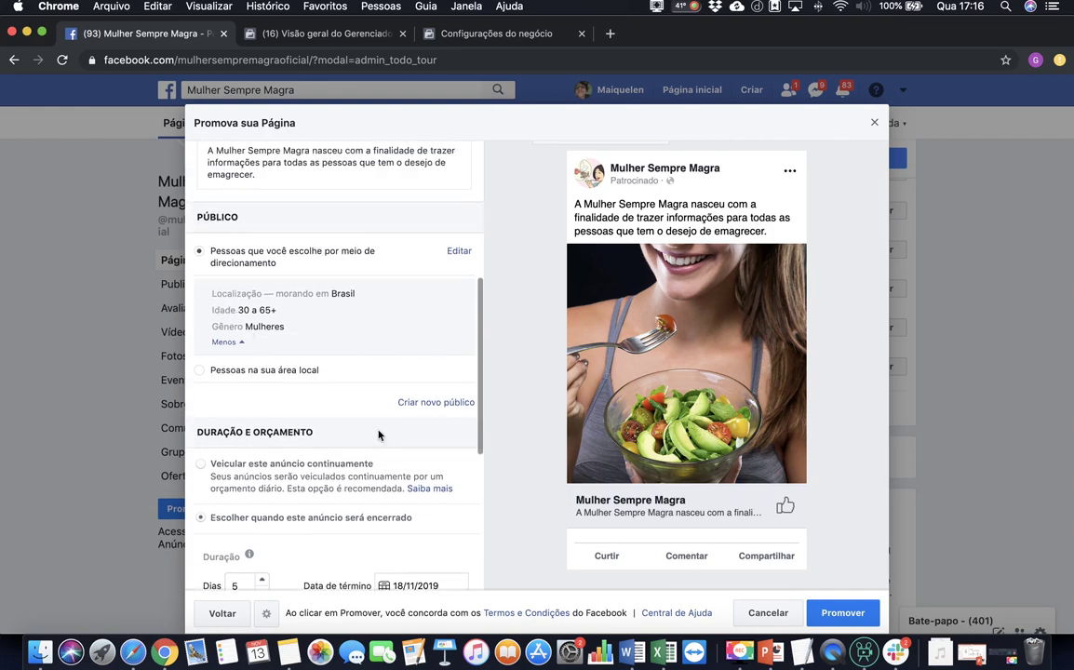
scroll(227, 237, down, 3)
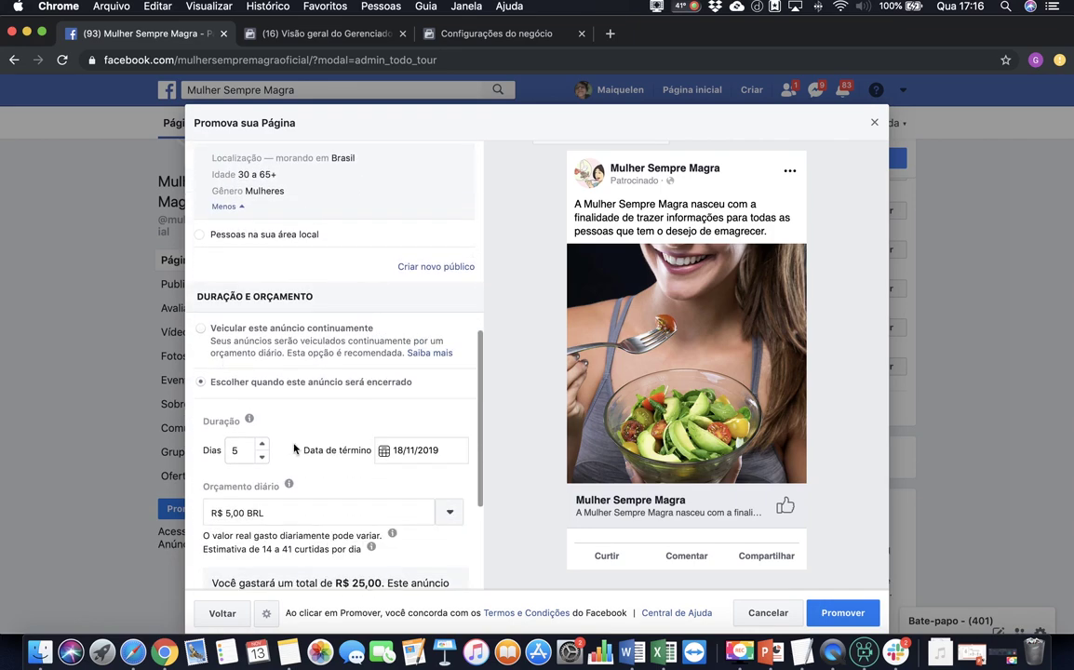
scroll(298, 423, down, 5)
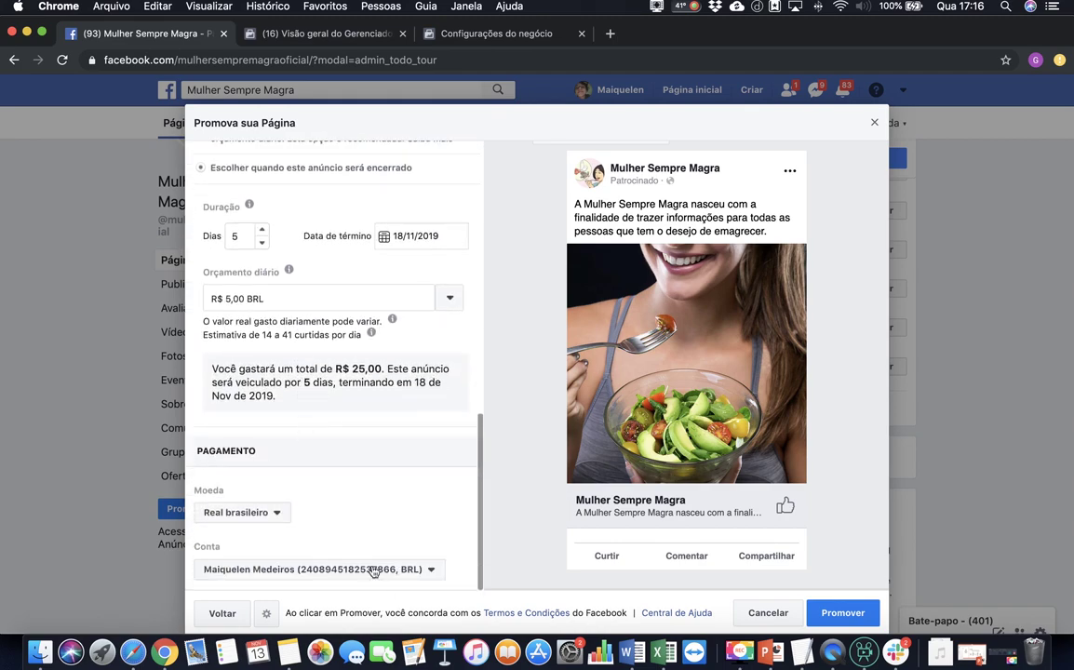
click(374, 571)
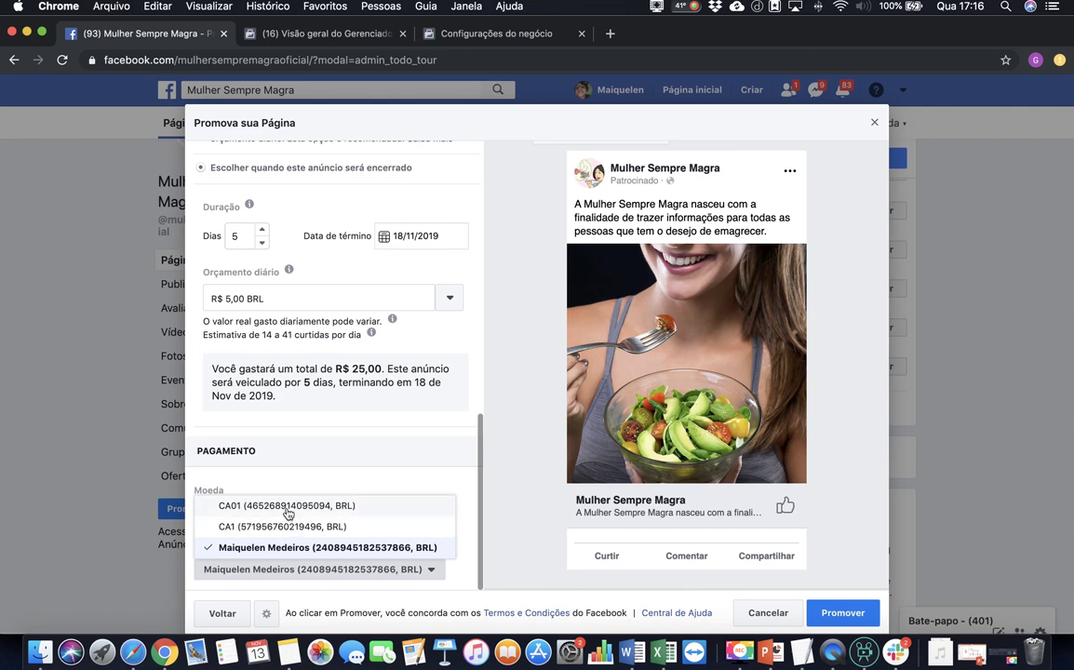
click(231, 507)
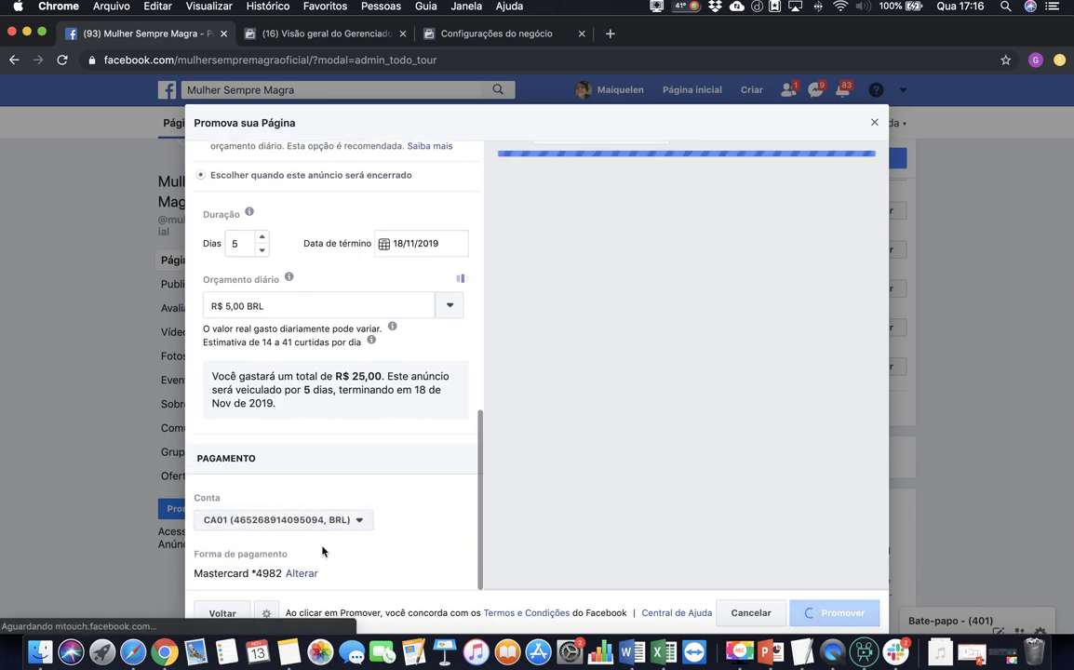
Check the payment method and account options, and review the promotion's budget, duration, creative and audience settings.
drag(194, 556, 270, 584)
click(270, 554)
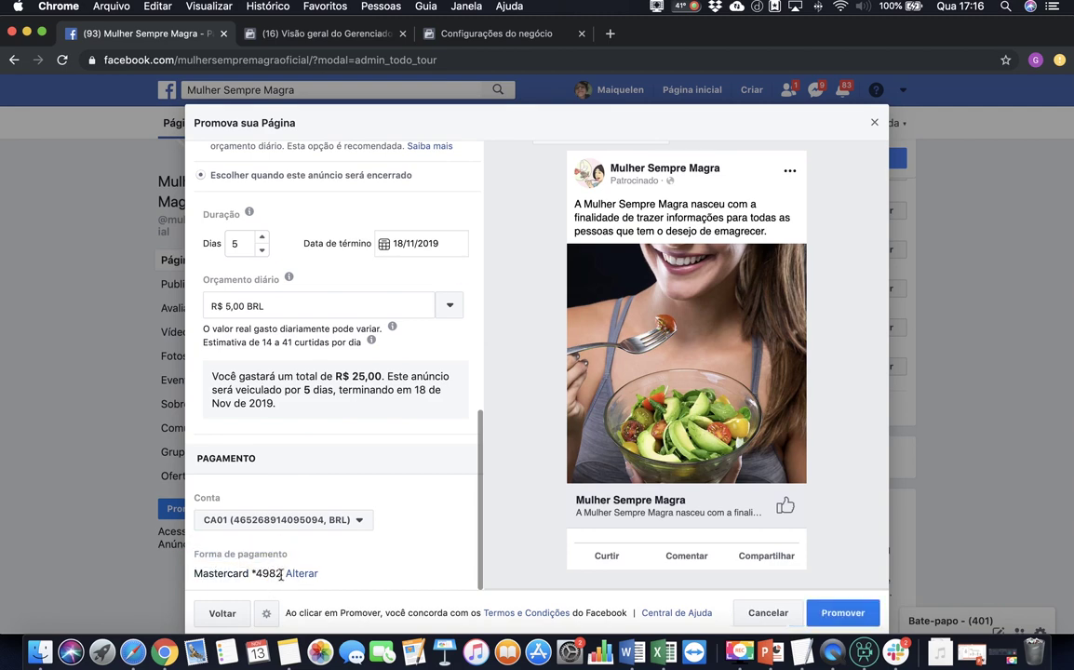
click(276, 521)
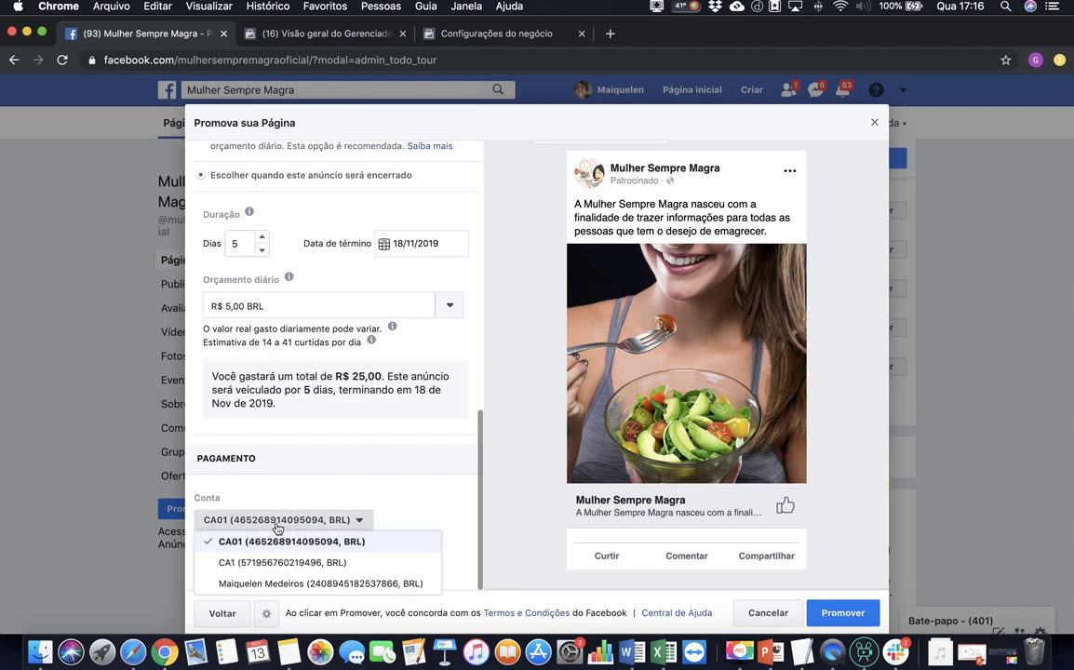
click(298, 519)
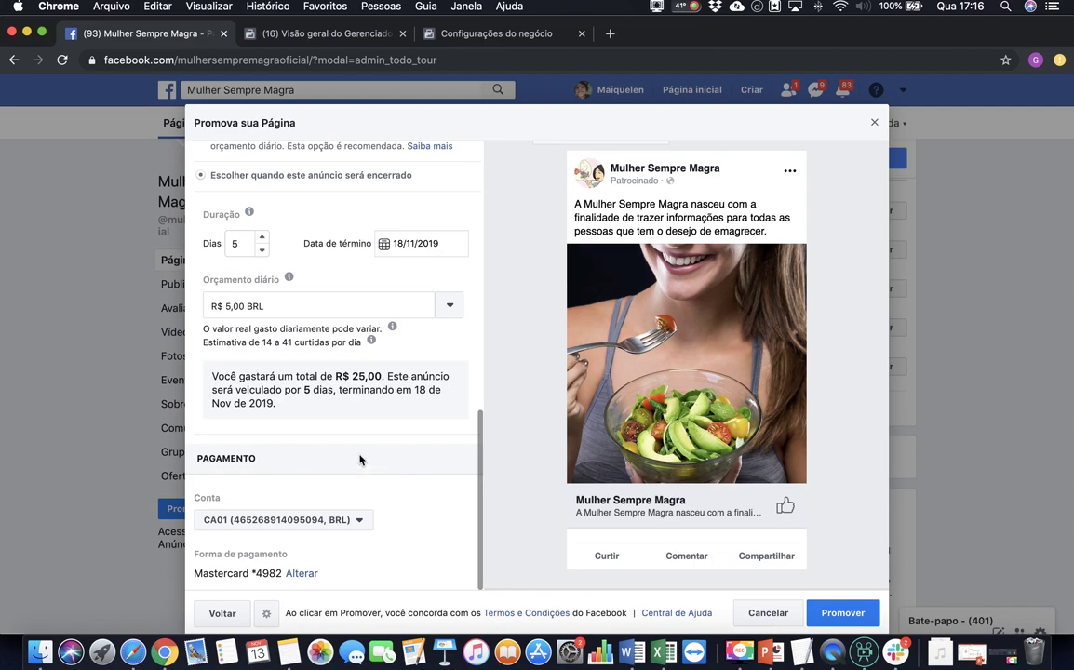
scroll(367, 438, up, 4)
scroll(360, 455, up, 5)
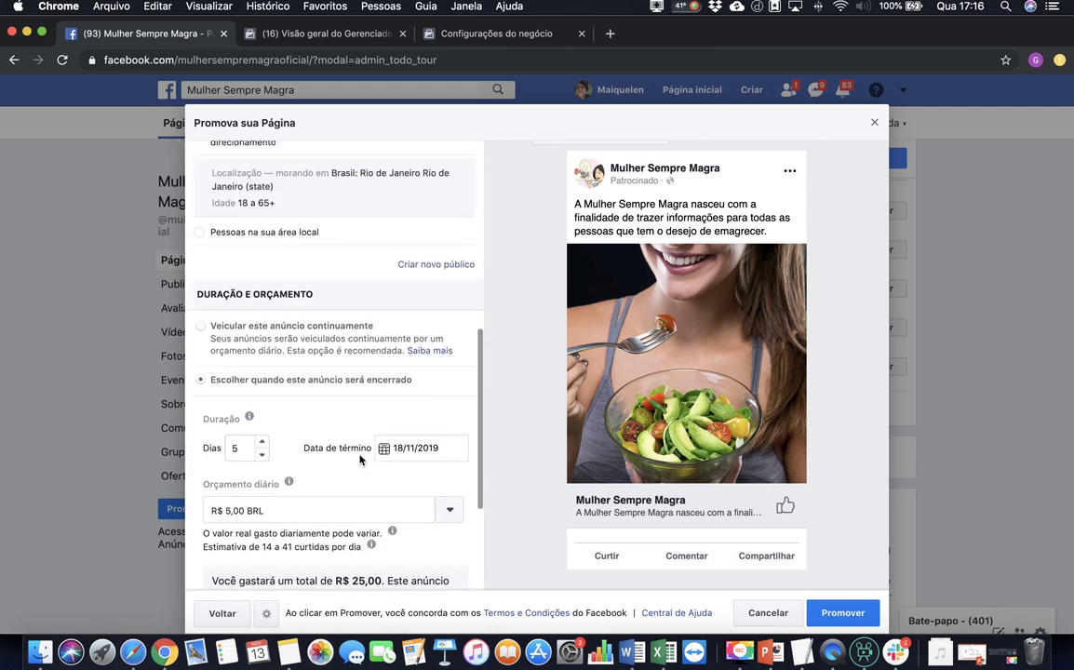
scroll(359, 459, down, 8)
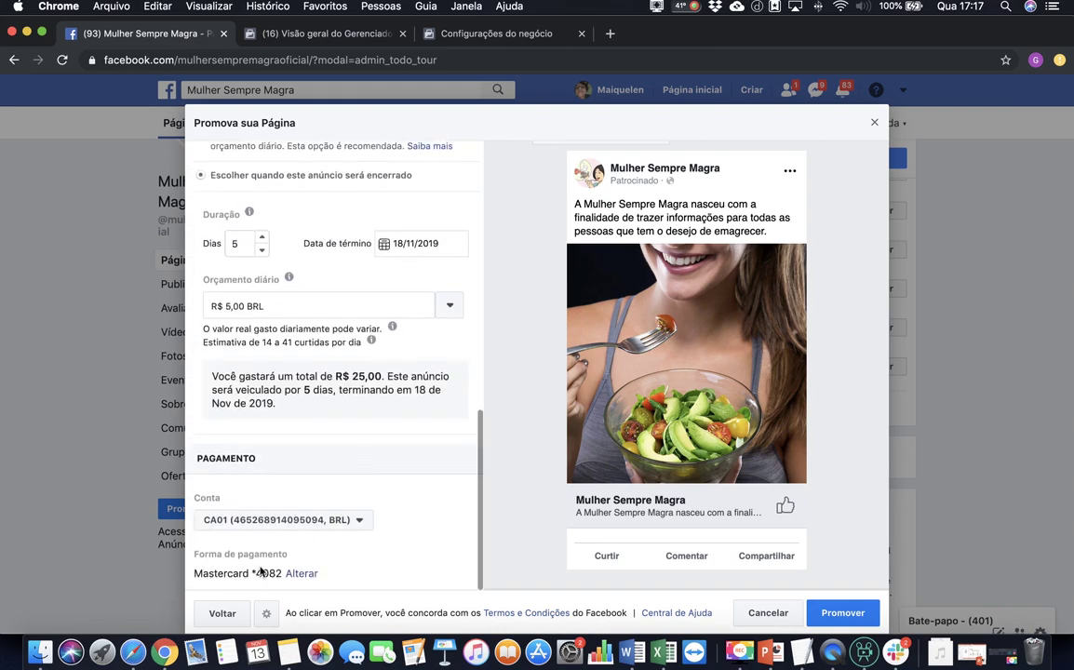
scroll(333, 434, up, 10)
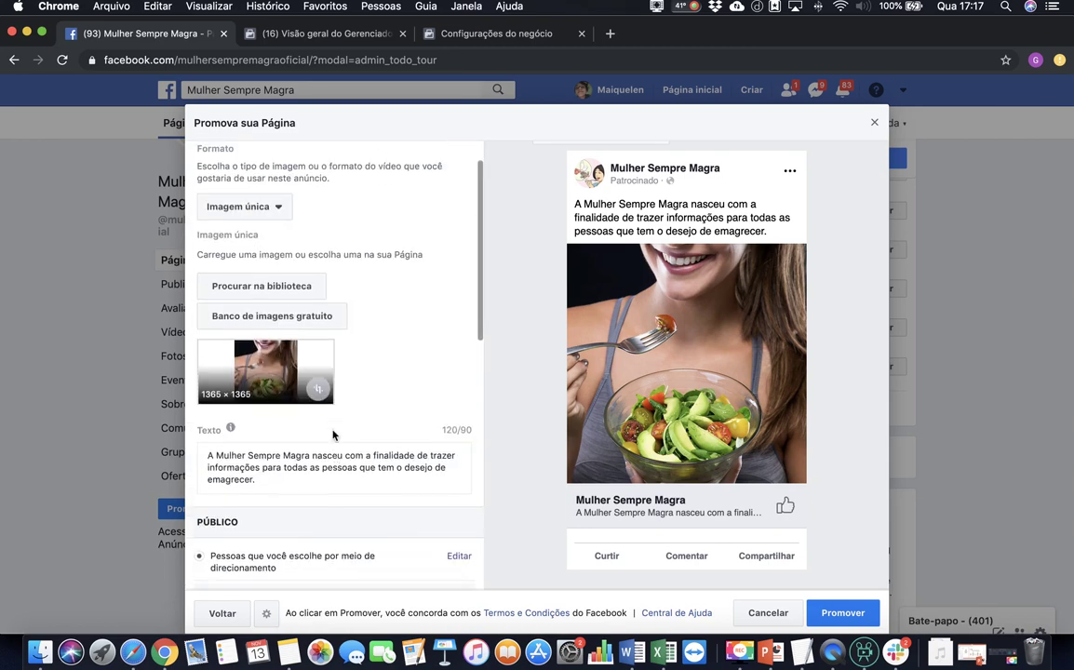
scroll(403, 391, up, 1)
scroll(404, 391, down, 4)
scroll(404, 391, up, 2)
scroll(404, 391, down, 5)
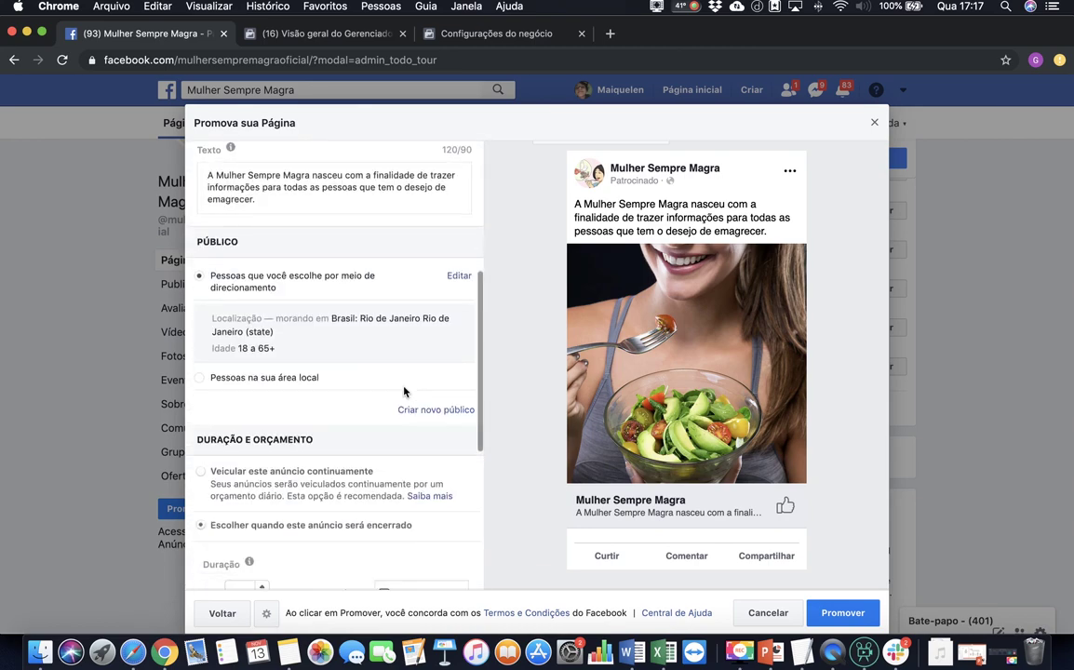
Edit the targeted audience to include only Mulheres with a minimum age of 30.
click(456, 278)
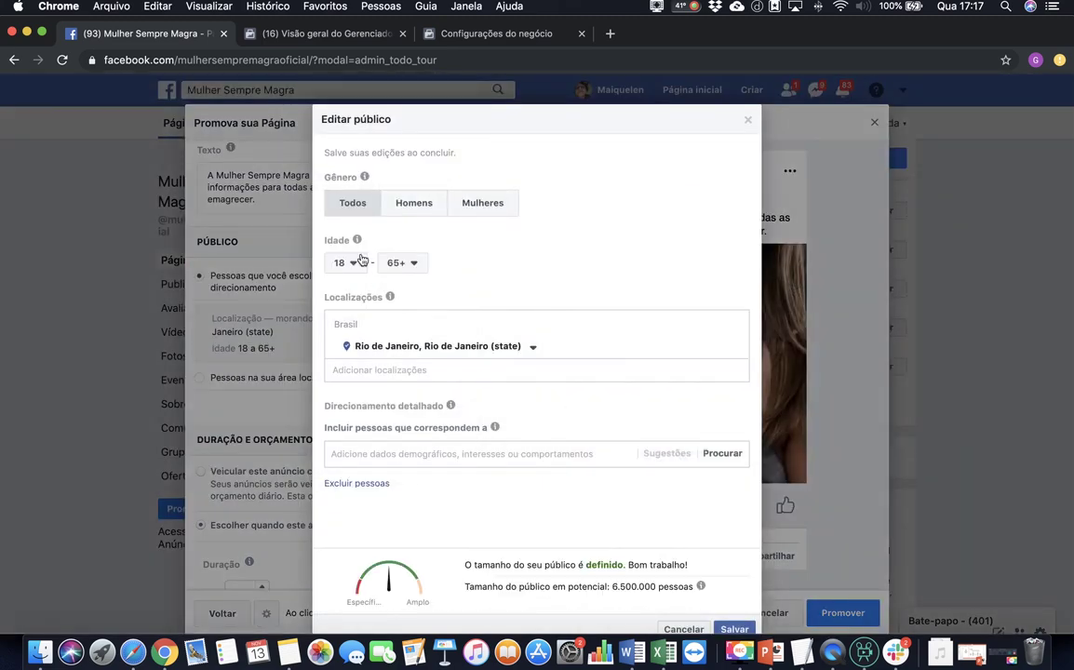
click(468, 210)
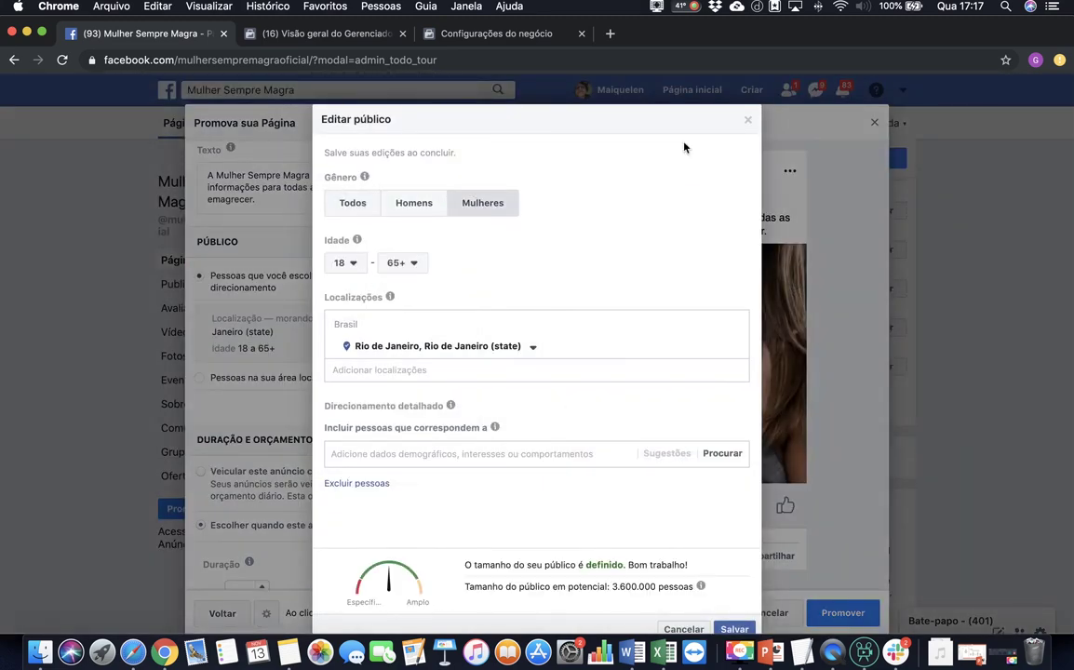
click(346, 265)
scroll(350, 414, down, 5)
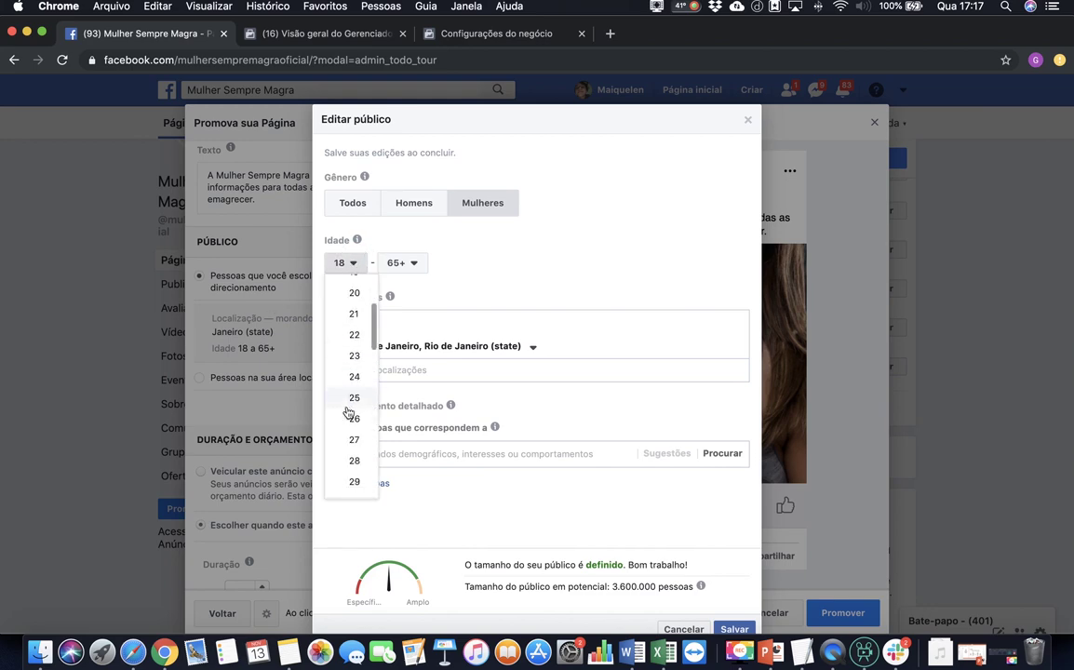
click(354, 410)
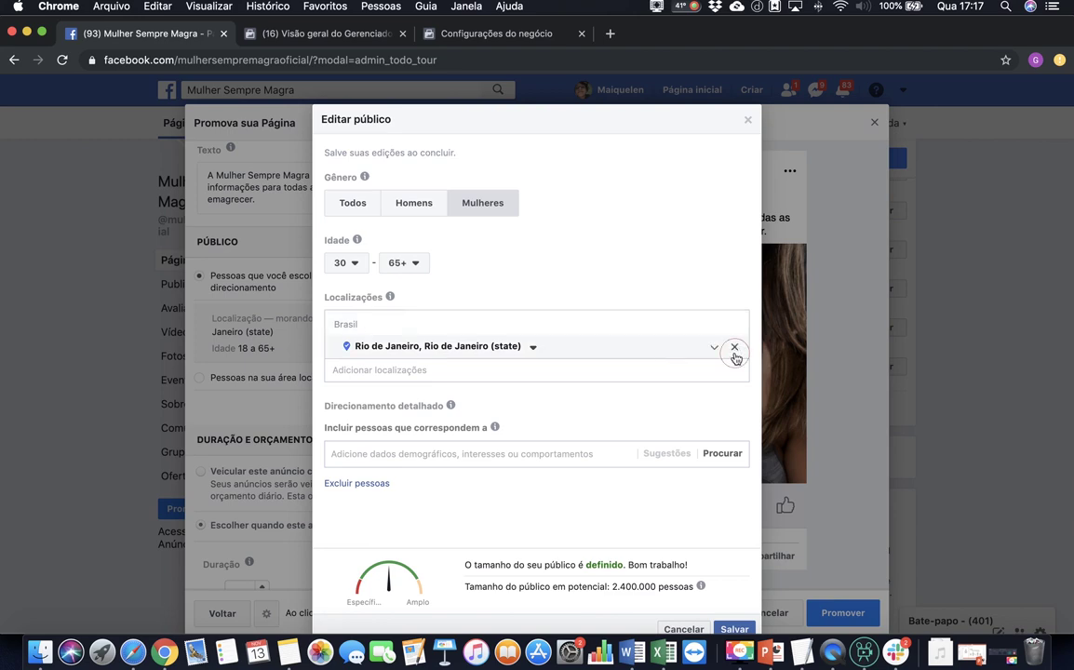
Replace the audience's Rio de Janeiro location with the country Brasil and save the audience.
click(732, 353)
click(511, 381)
text(brasil)
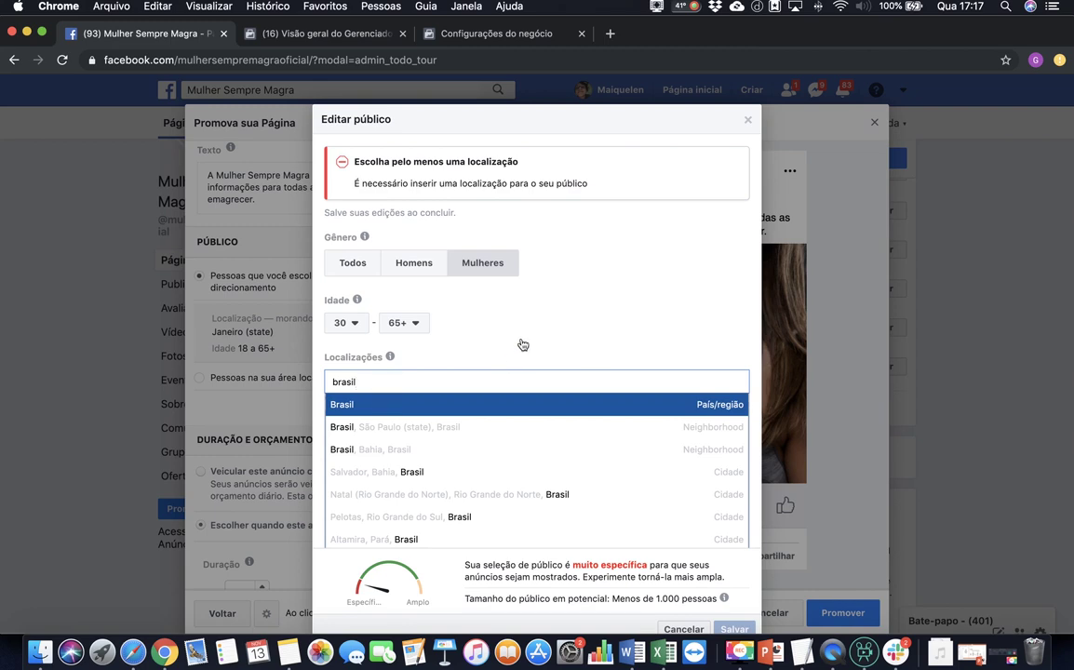
key(Return)
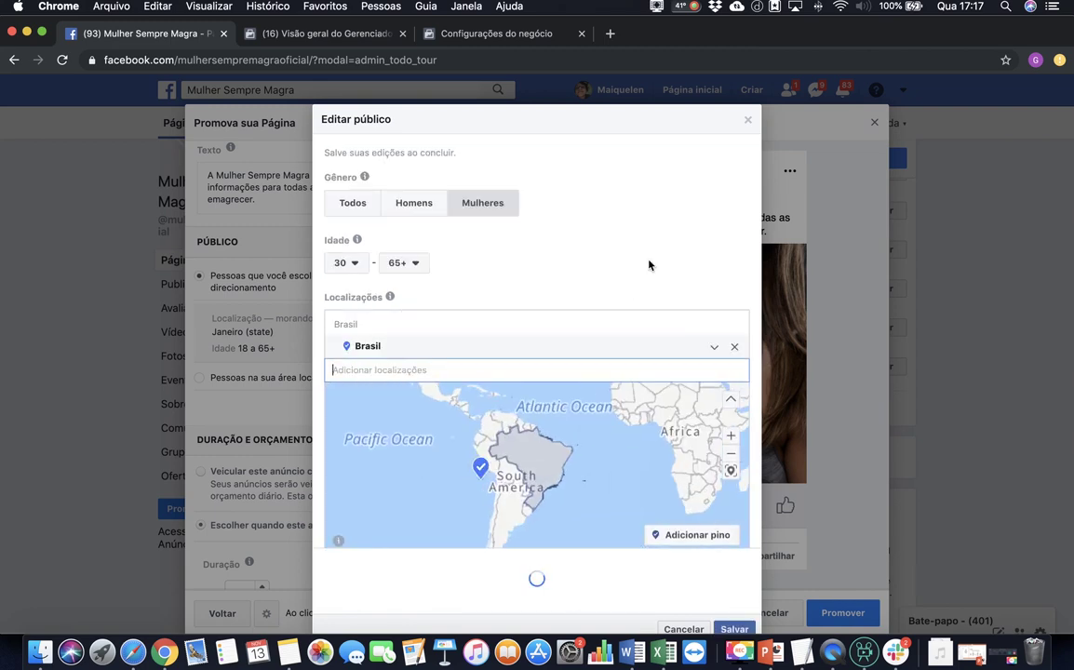
scroll(649, 265, down, 2)
scroll(623, 544, down, 2)
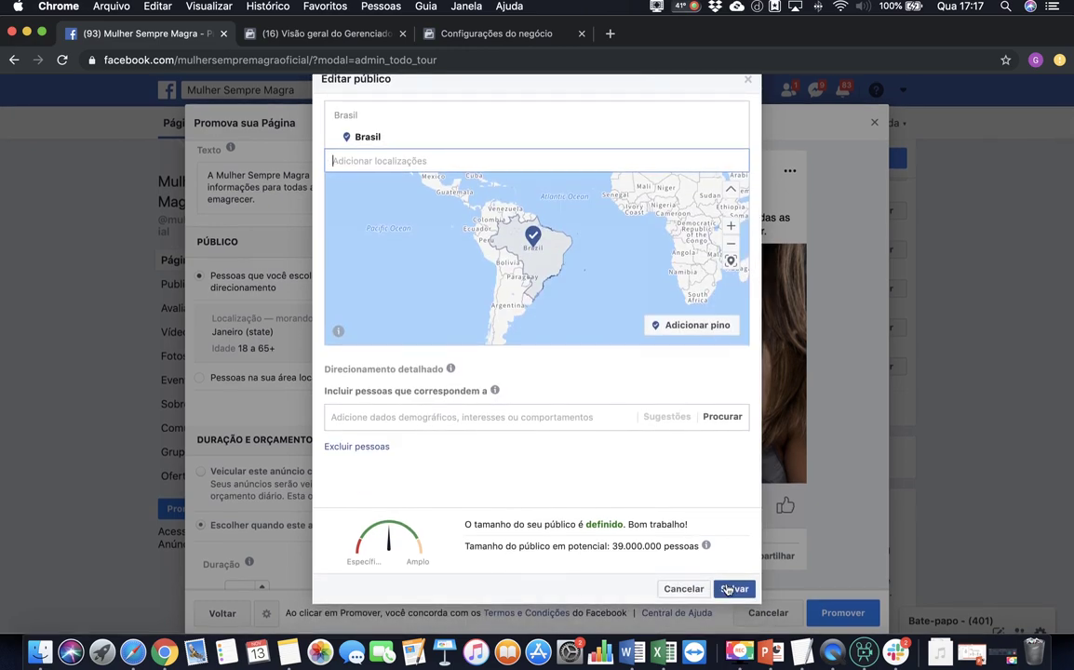
click(731, 589)
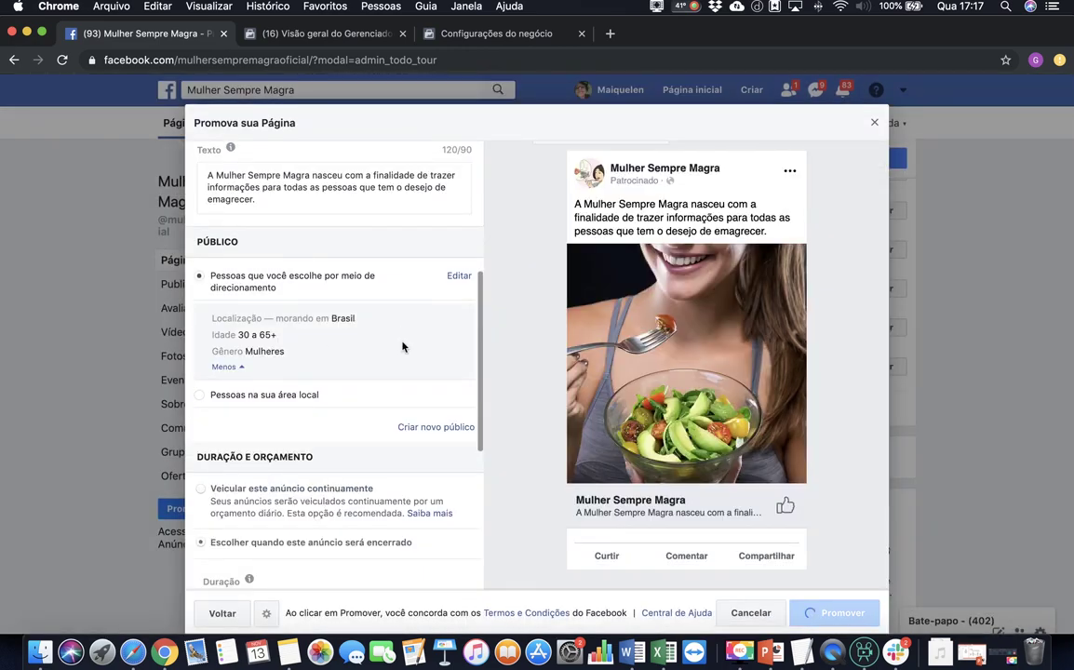
Review the promotion's audience, ad text, image, duration, budget and payment settings.
scroll(402, 347, down, 5)
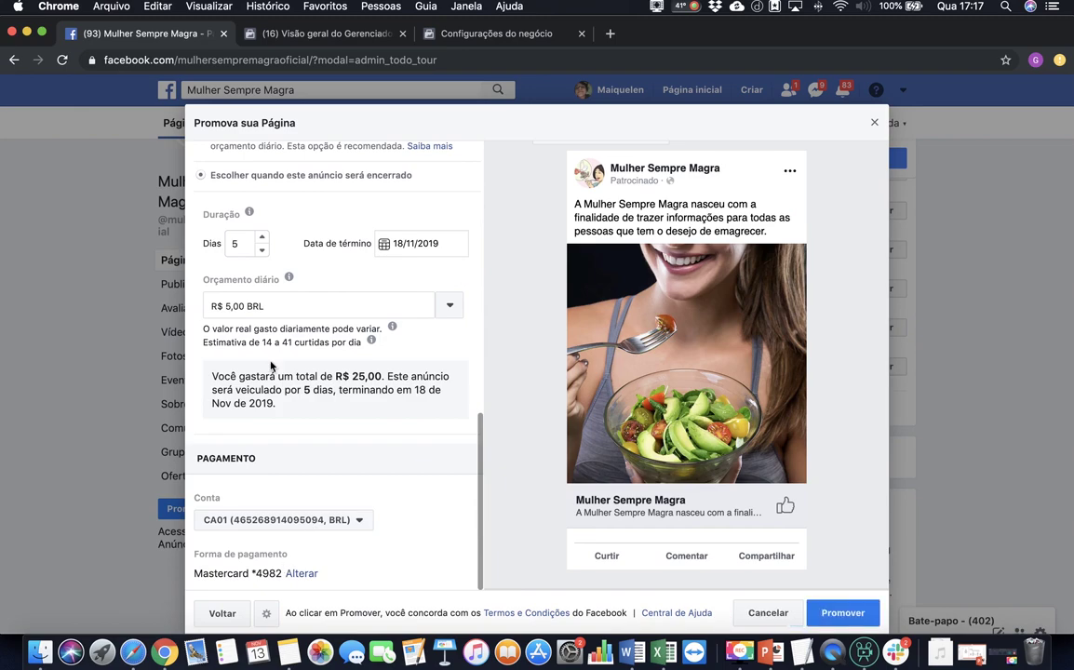
scroll(272, 364, up, 5)
scroll(272, 365, up, 5)
scroll(297, 403, down, 10)
scroll(317, 430, up, 5)
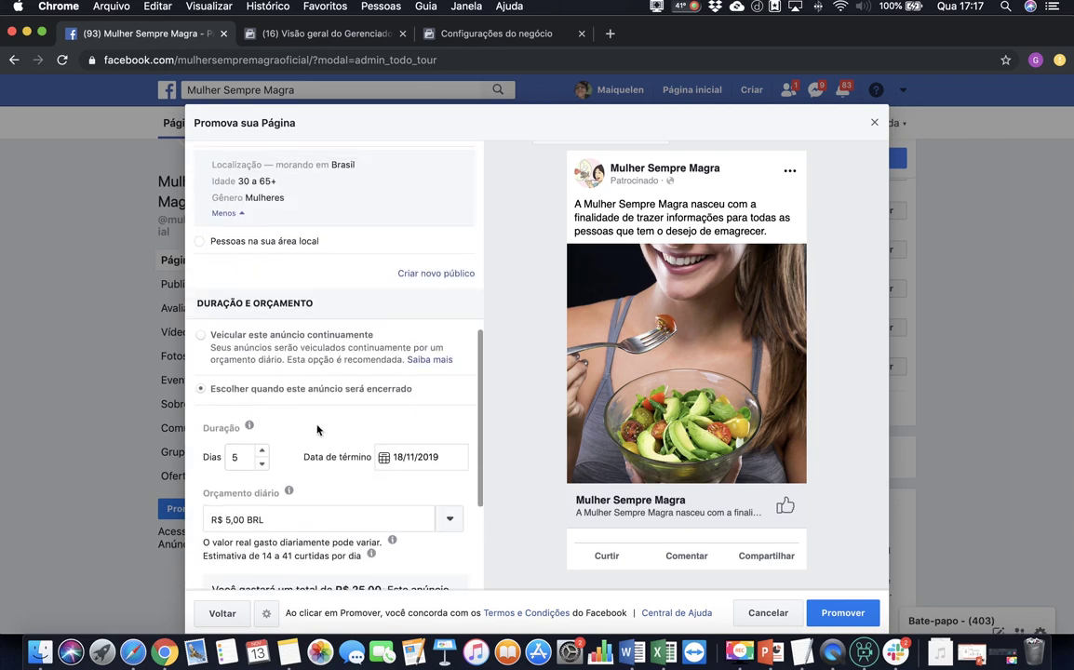
scroll(316, 429, up, 4)
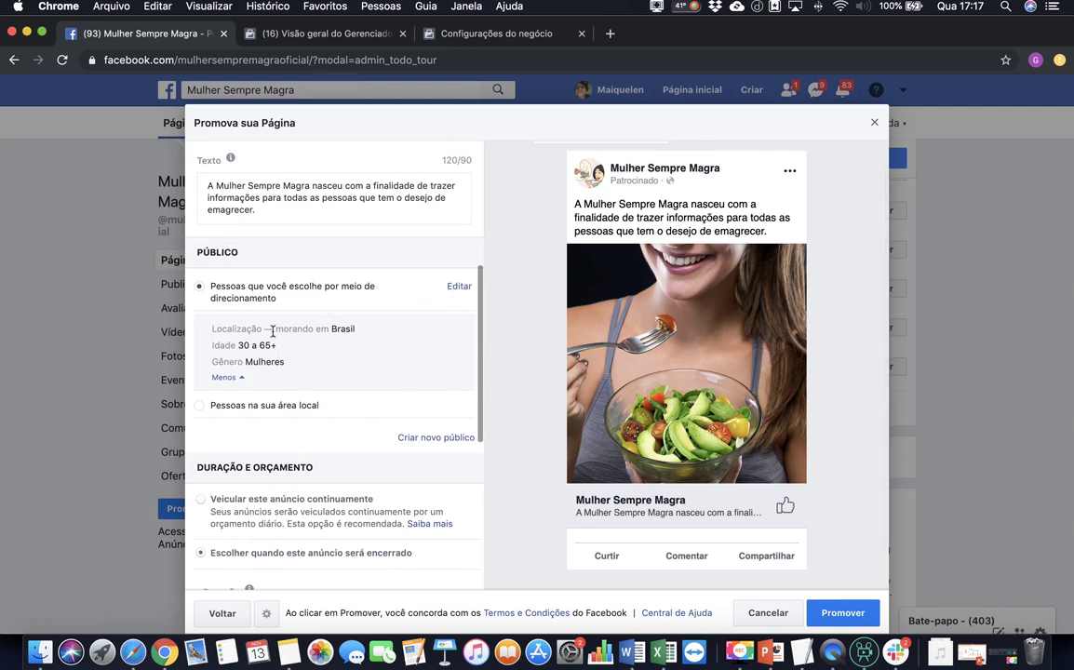
scroll(329, 312, up, 5)
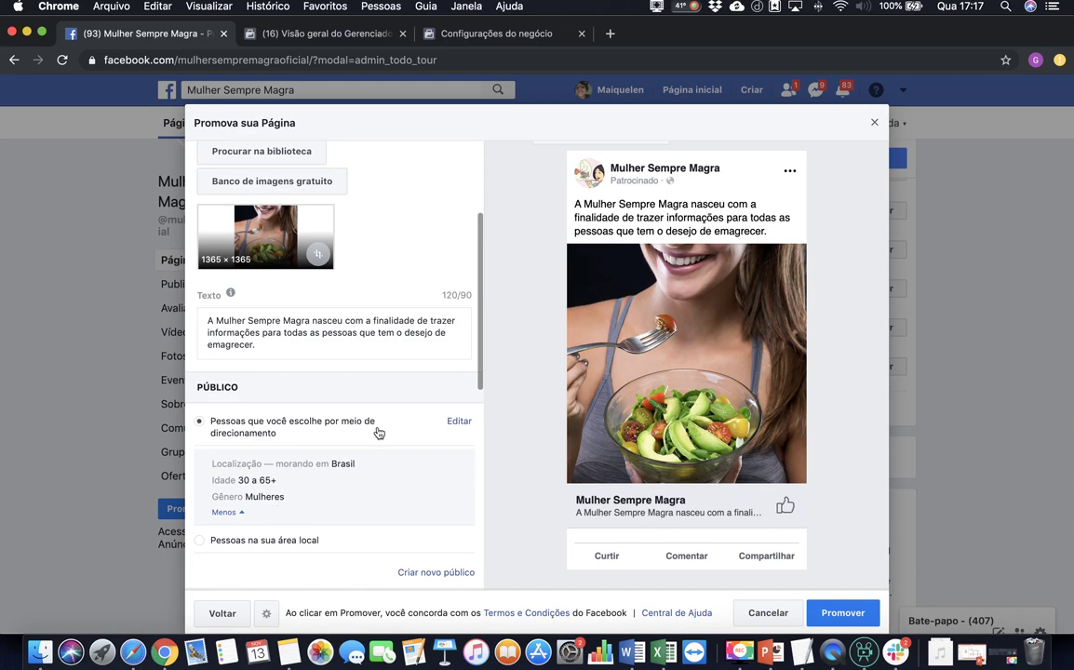
scroll(373, 376, down, 3)
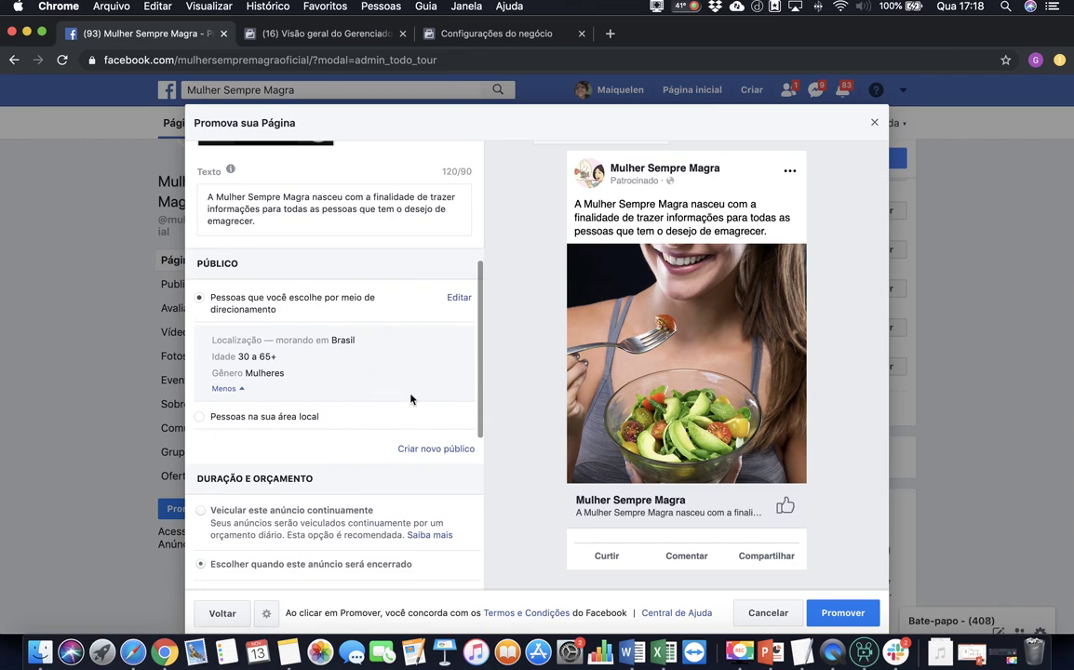
scroll(410, 400, down, 4)
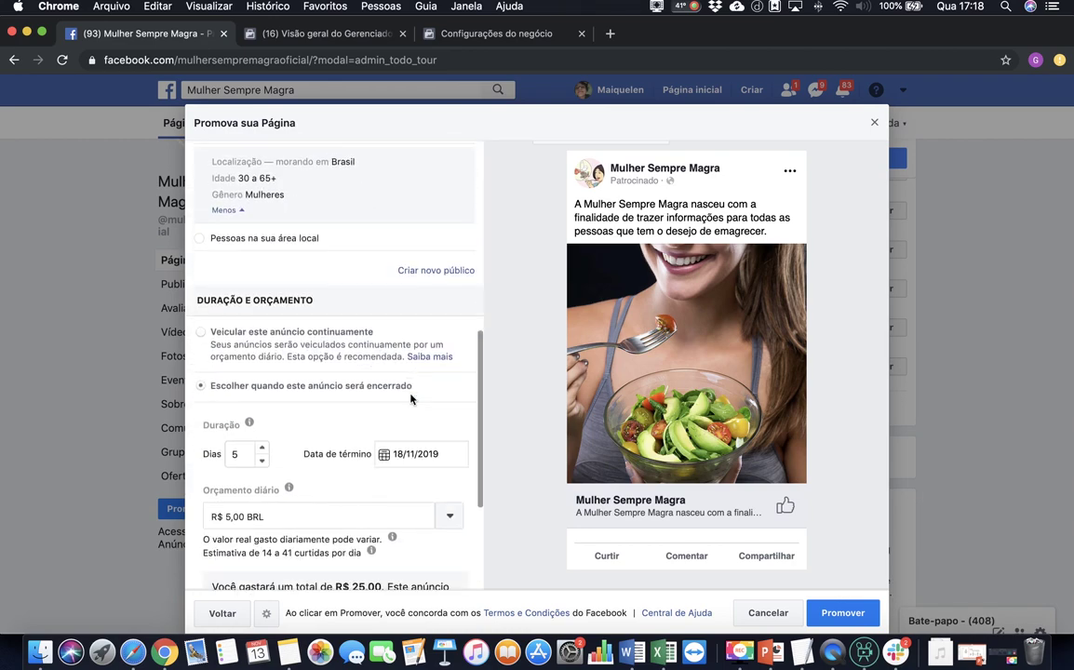
scroll(409, 400, down, 4)
scroll(285, 374, down, 1)
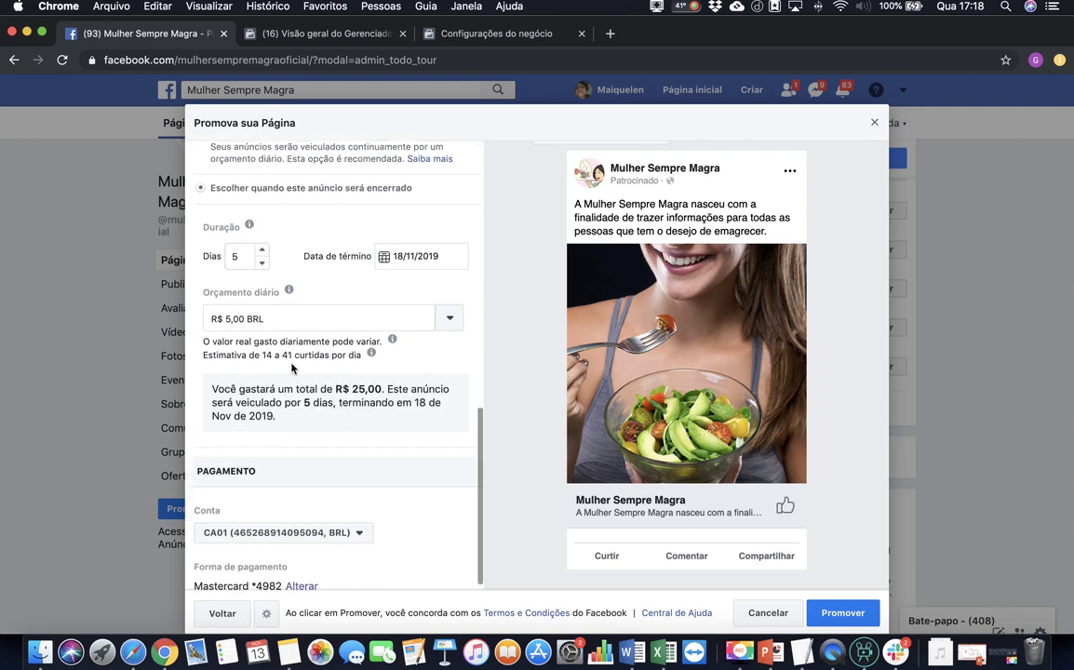
Examine the promotion's daily budget amount without changing it.
double_click(283, 319)
click(284, 321)
double_click(283, 321)
triple_click(270, 321)
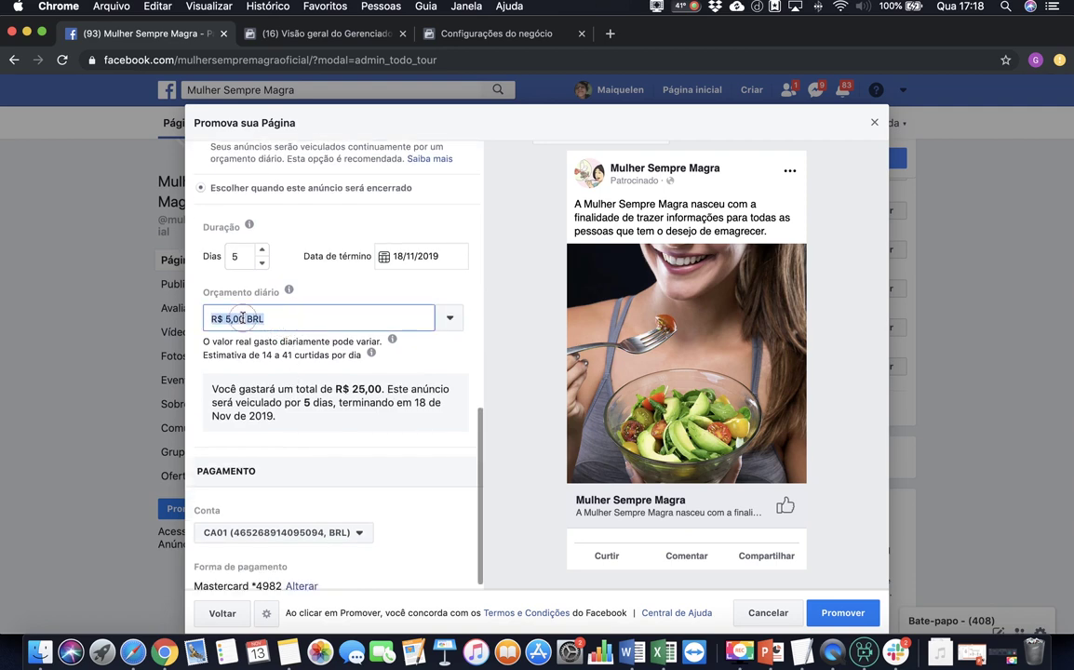
click(243, 319)
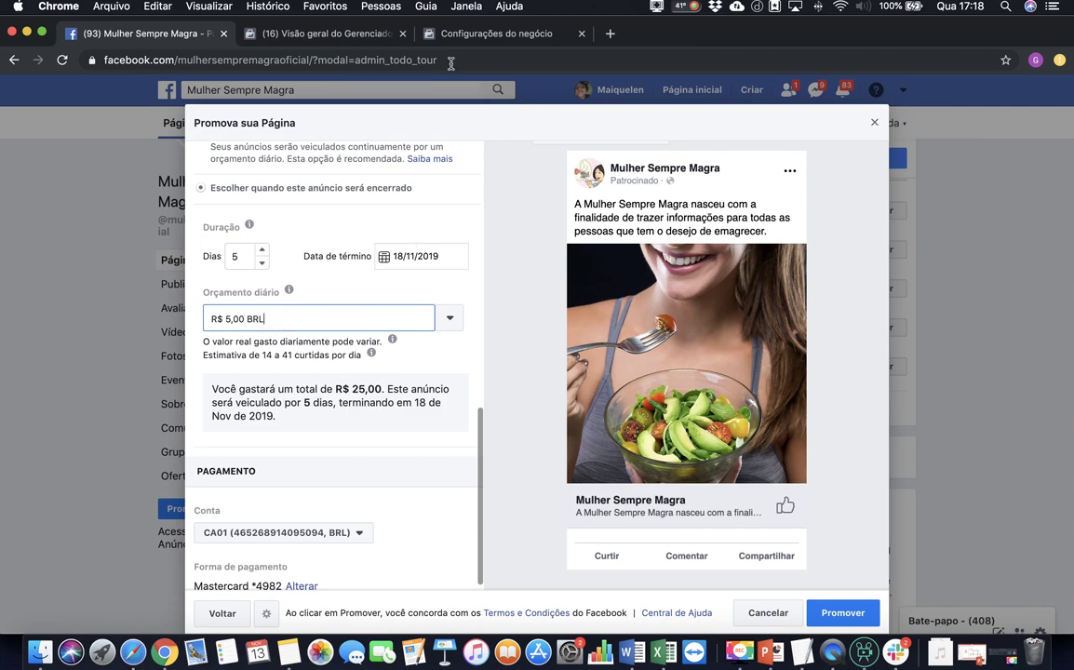
Open the payment settings of the CA01 ad account from the business settings' ad accounts.
click(465, 36)
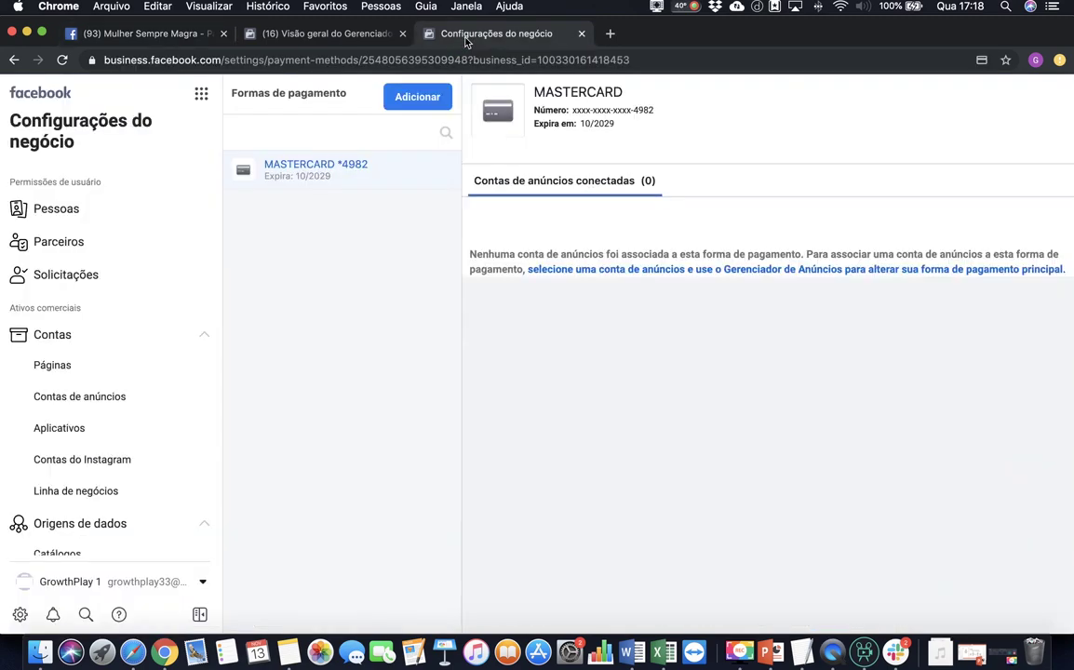
click(346, 36)
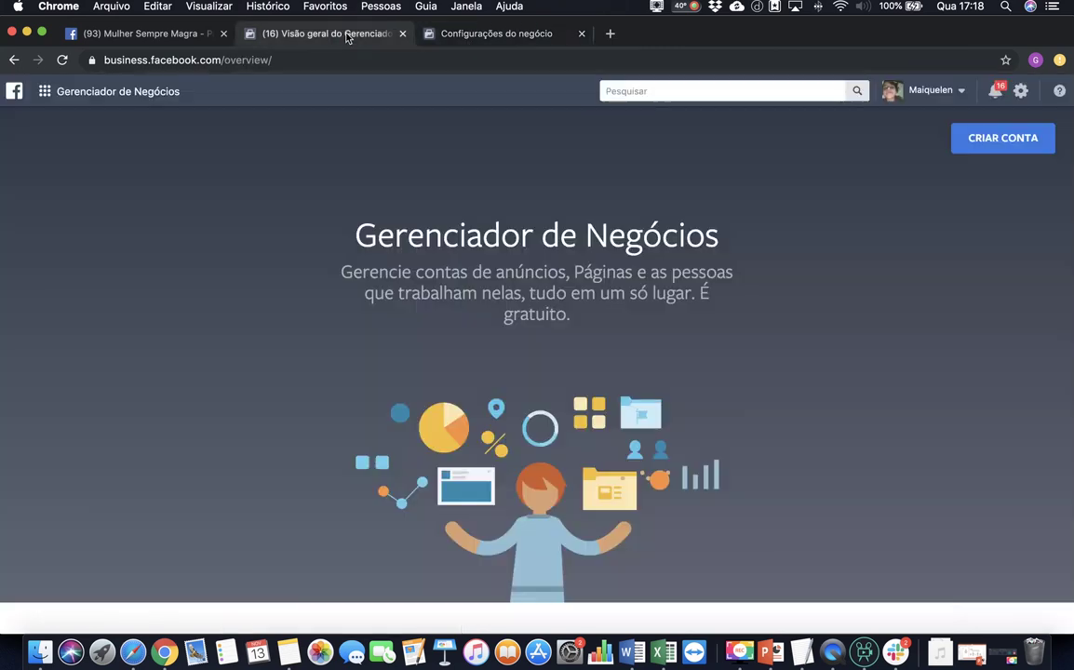
click(438, 33)
click(86, 398)
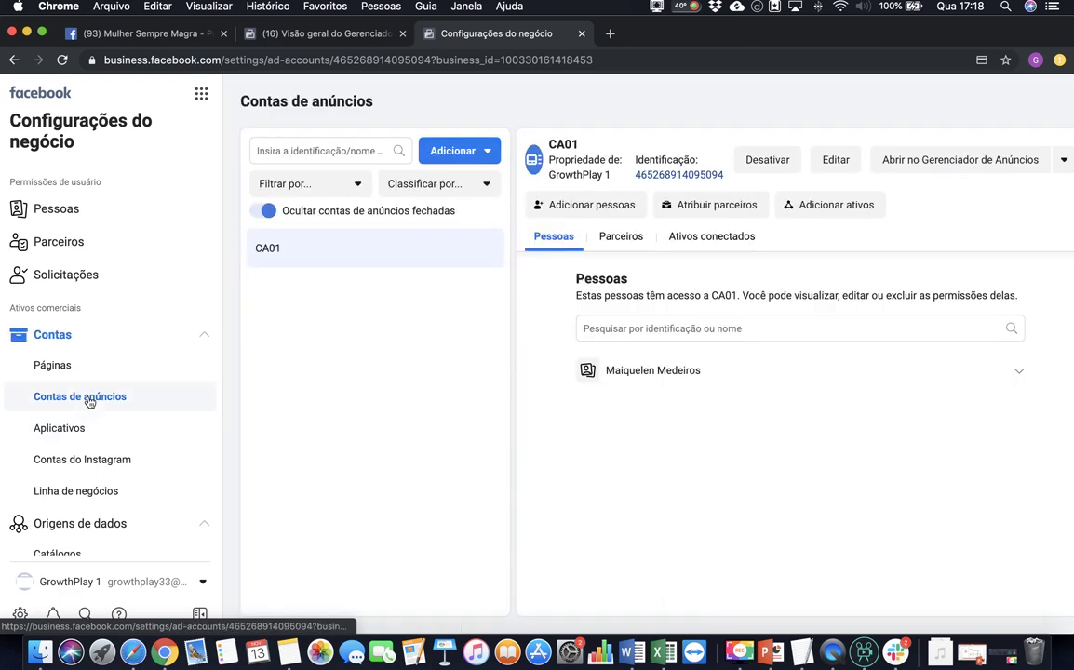
click(1064, 161)
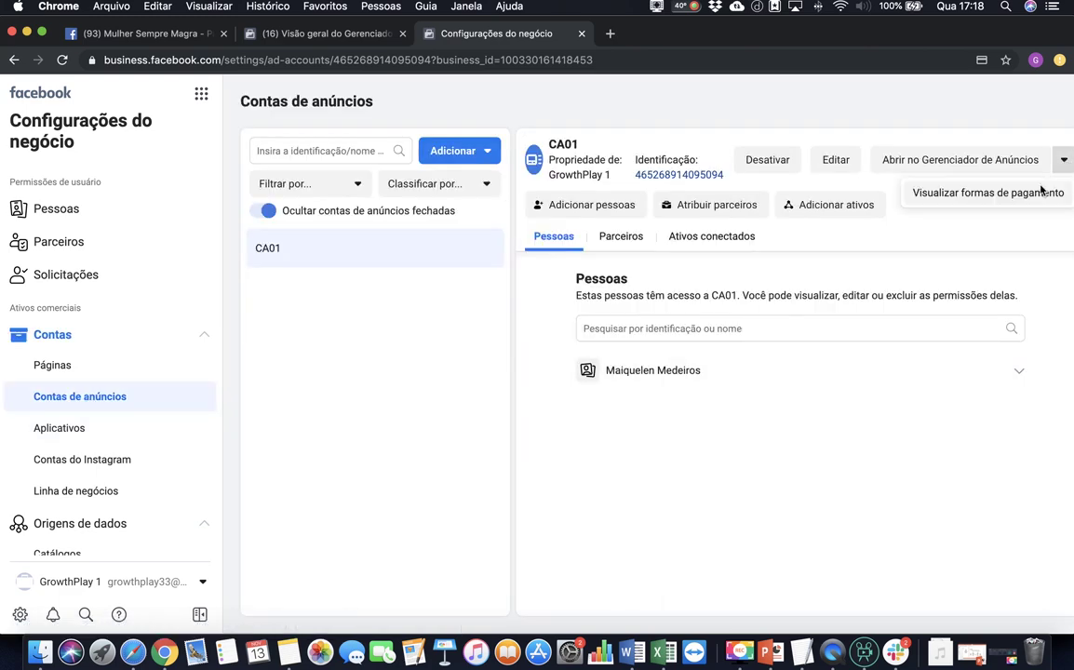
click(972, 194)
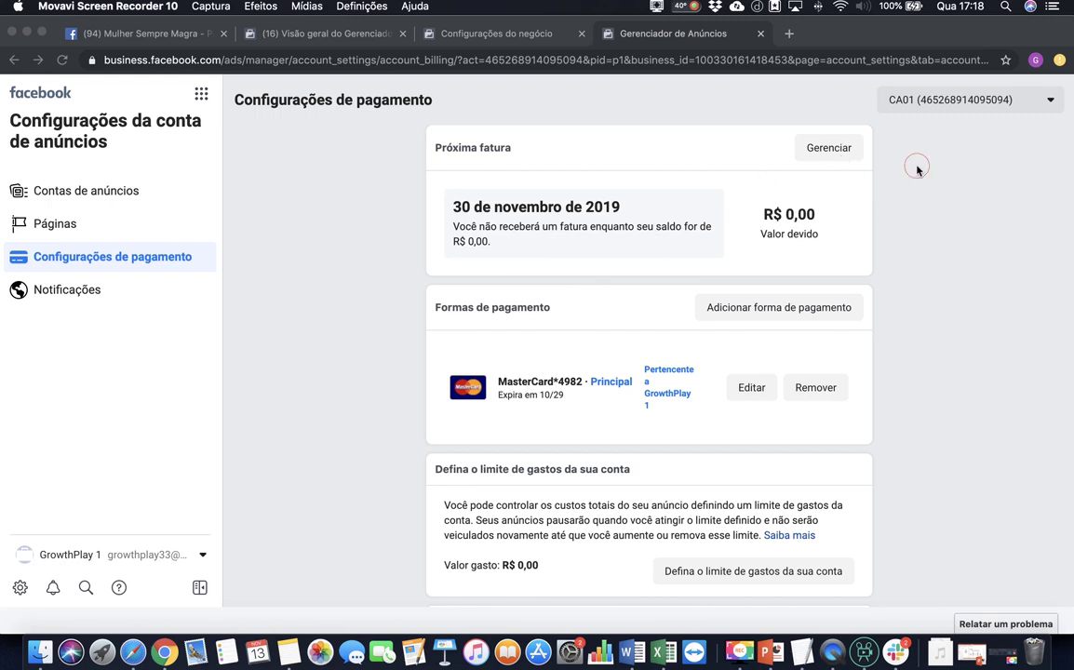
click(791, 186)
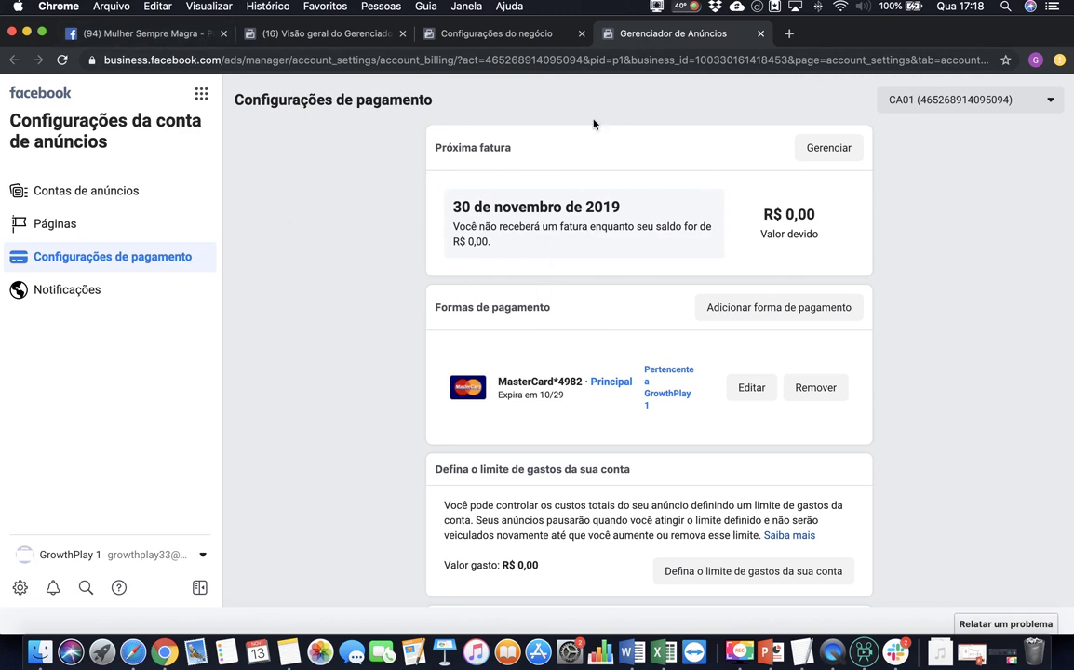
Revisit CA01's payment methods option in the business settings and return to the account's payment settings.
click(456, 36)
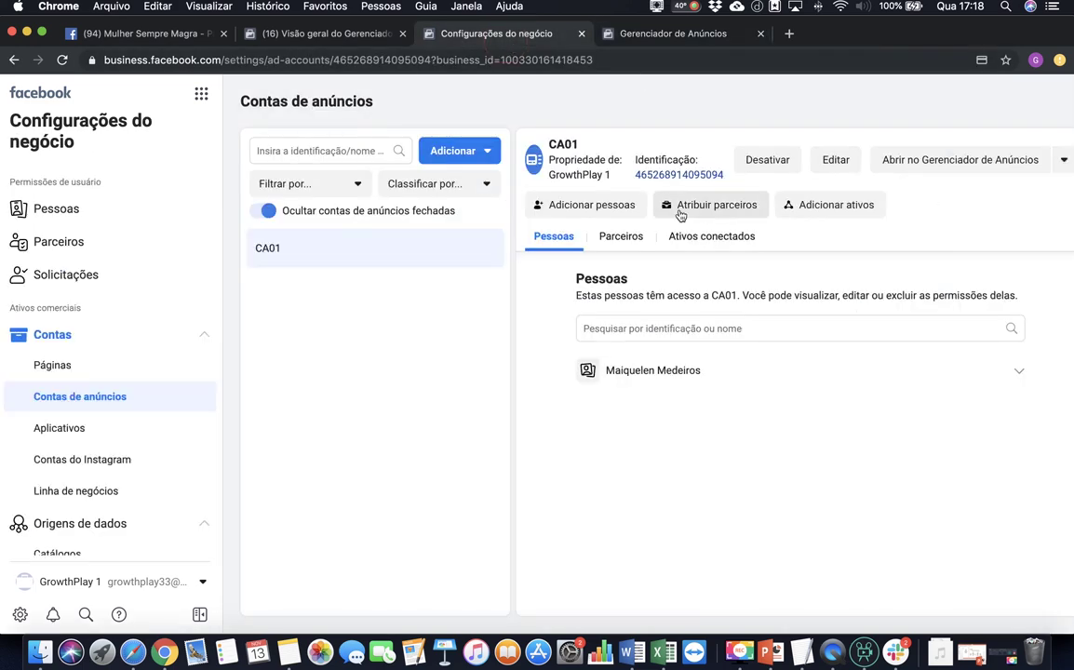
click(1062, 160)
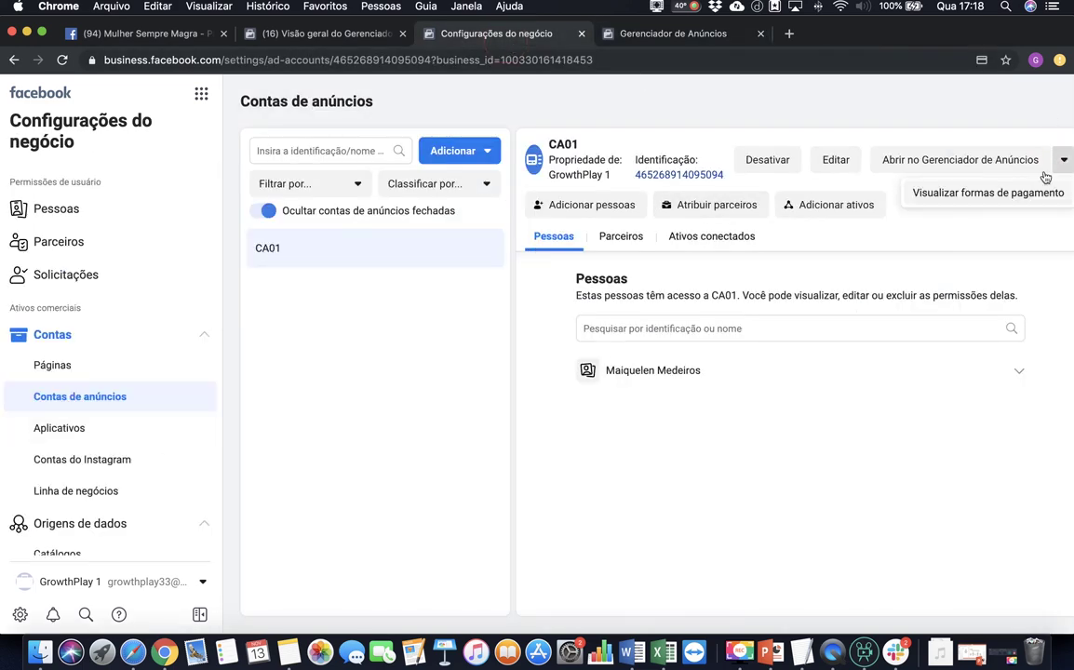
click(614, 34)
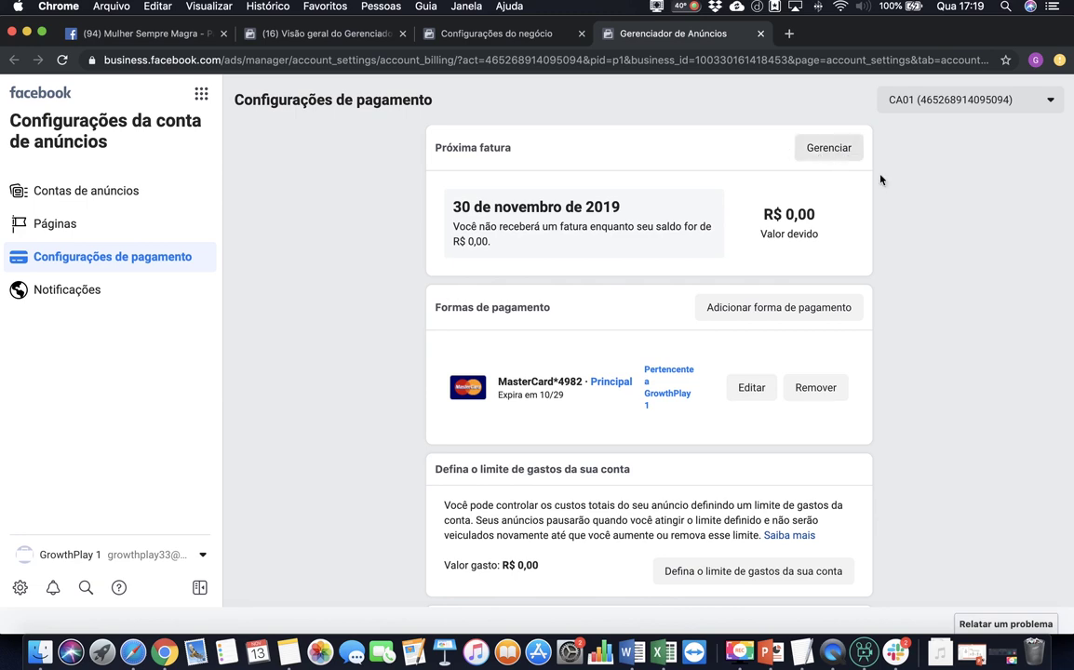
Examine CA01's current billing limit and the explanation of how it affects charging, leaving the limit unchanged.
click(818, 154)
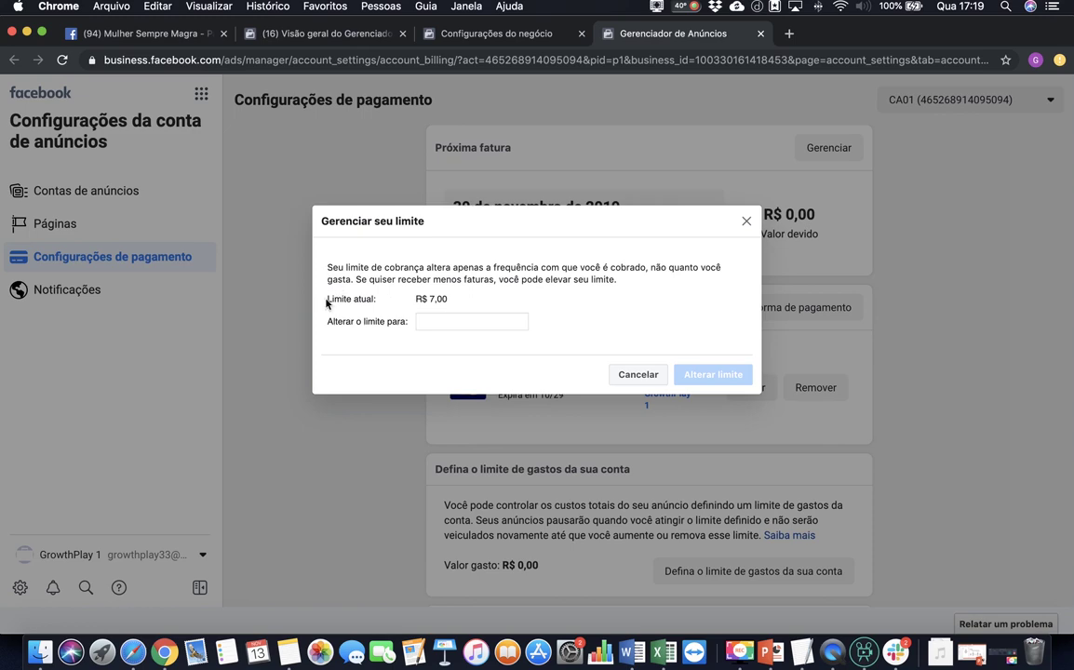
drag(412, 303, 450, 300)
click(480, 302)
drag(449, 302, 373, 268)
click(403, 300)
click(419, 299)
click(373, 268)
click(645, 377)
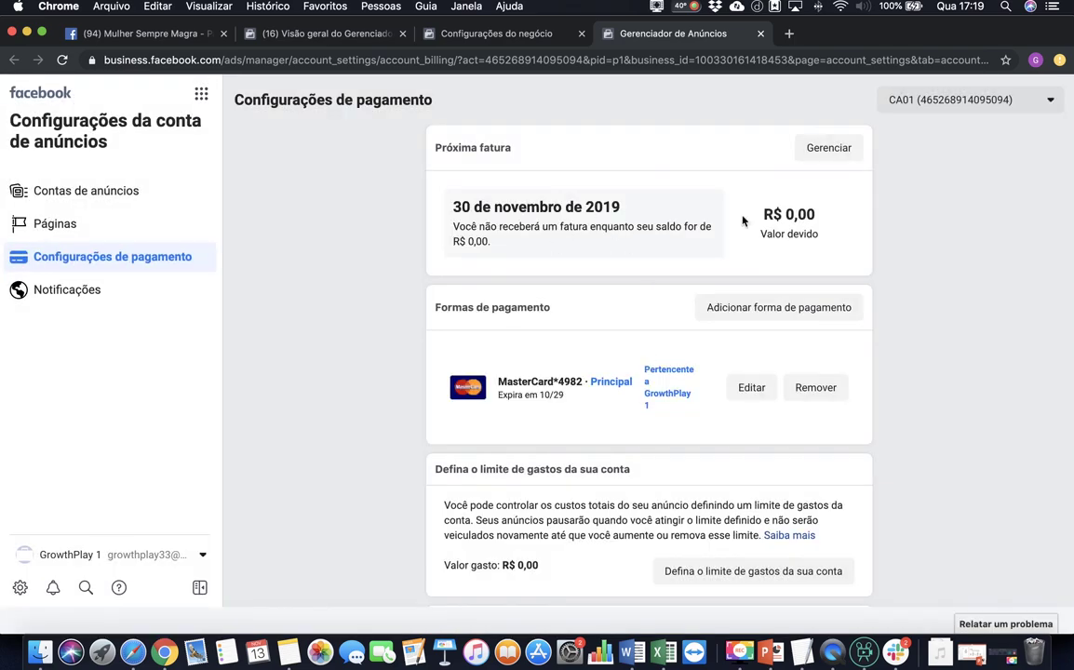
Reopen the billing limit management to check the current limit again, and cancel without entering a new one.
click(816, 157)
triple_click(457, 305)
click(457, 303)
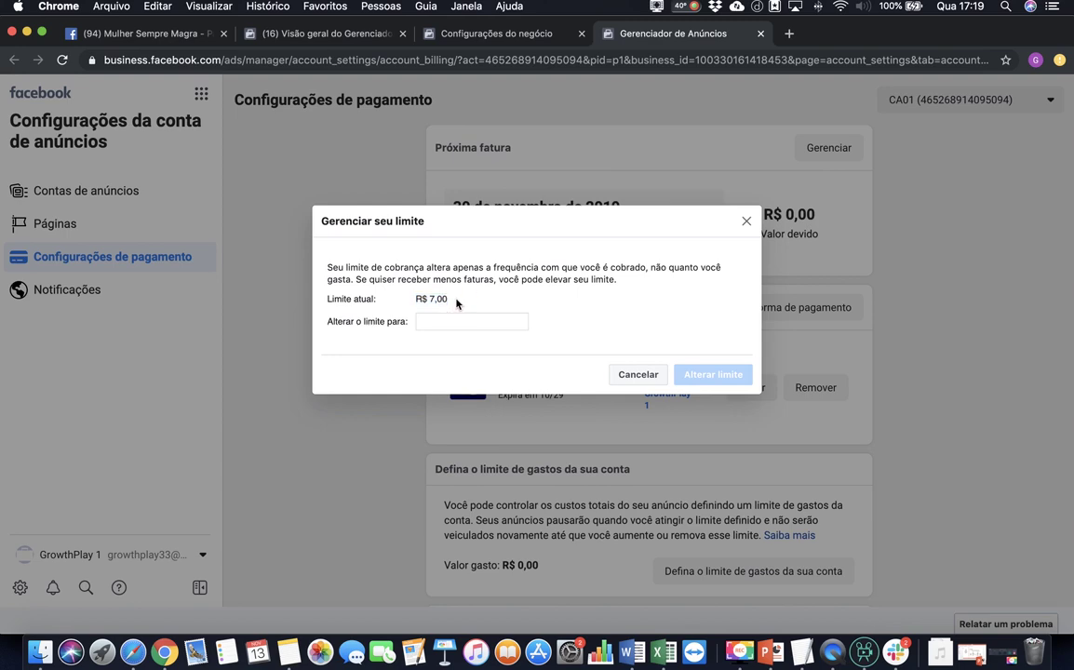
mouse_move(457, 302)
mouse_down()
mouse_move(415, 299)
mouse_move(465, 302)
mouse_move(455, 315)
mouse_move(415, 299)
mouse_move(455, 300)
mouse_up()
click(602, 307)
click(415, 300)
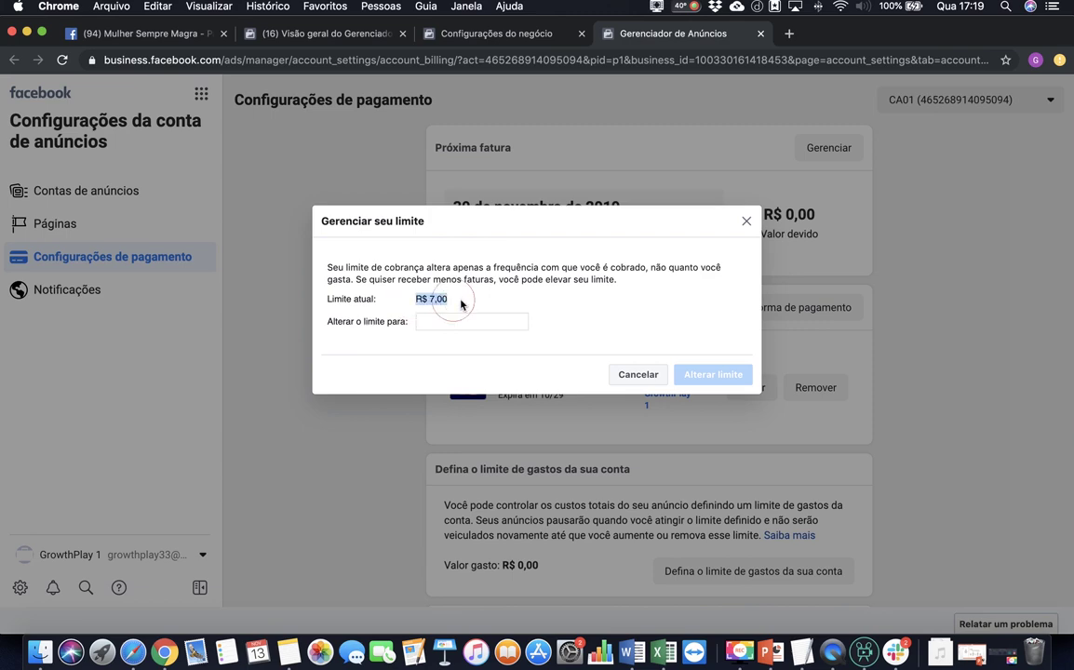
click(632, 375)
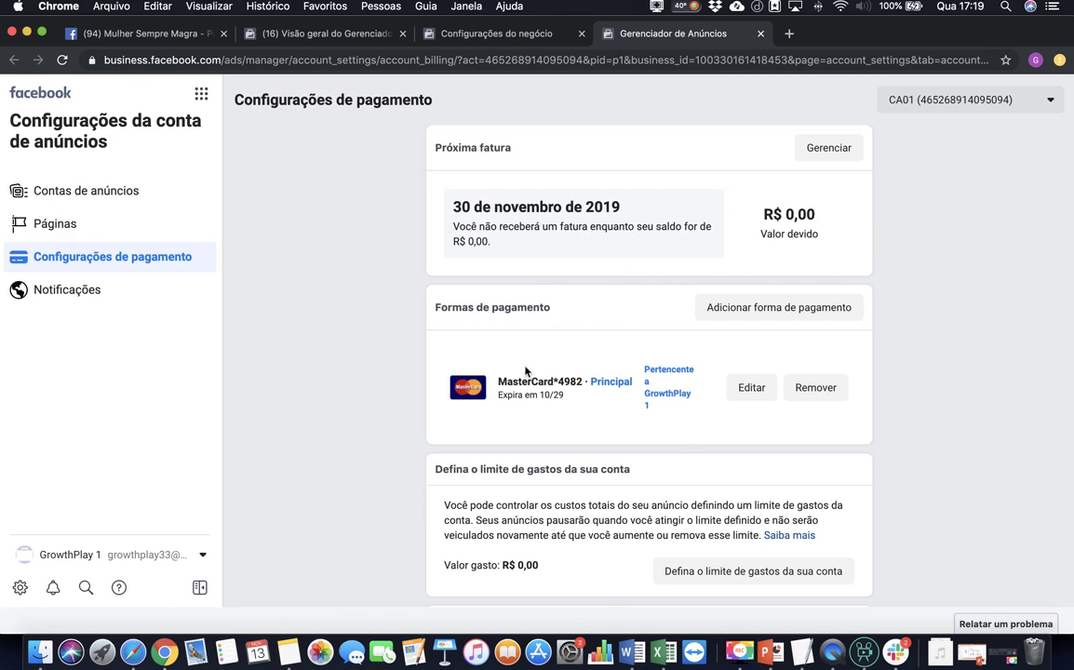
click(825, 143)
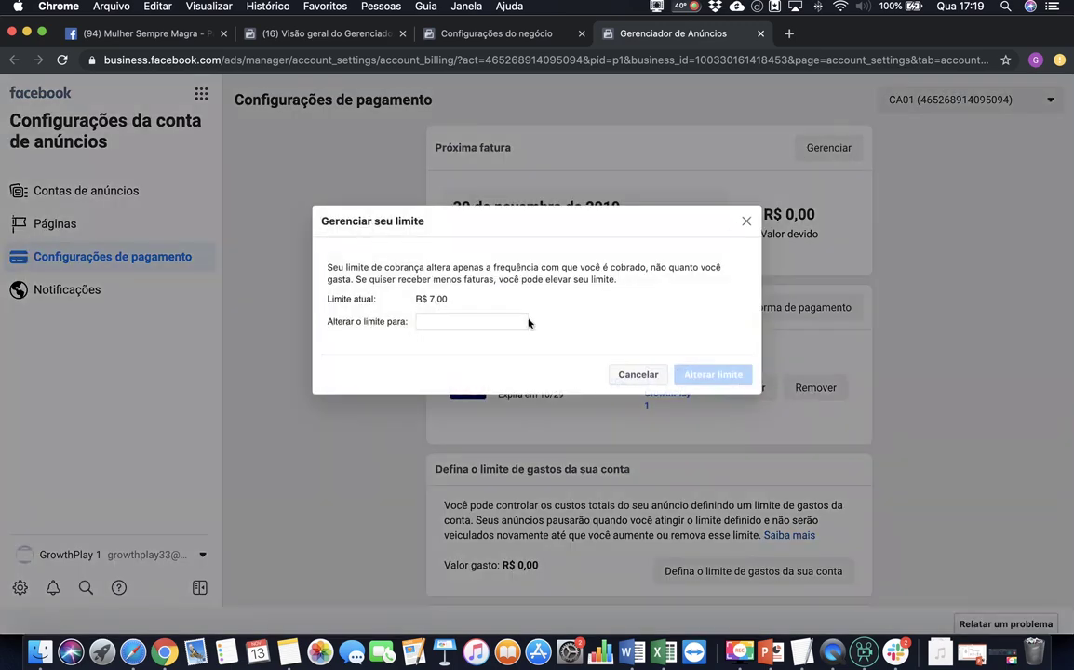
triple_click(429, 299)
click(471, 307)
click(632, 375)
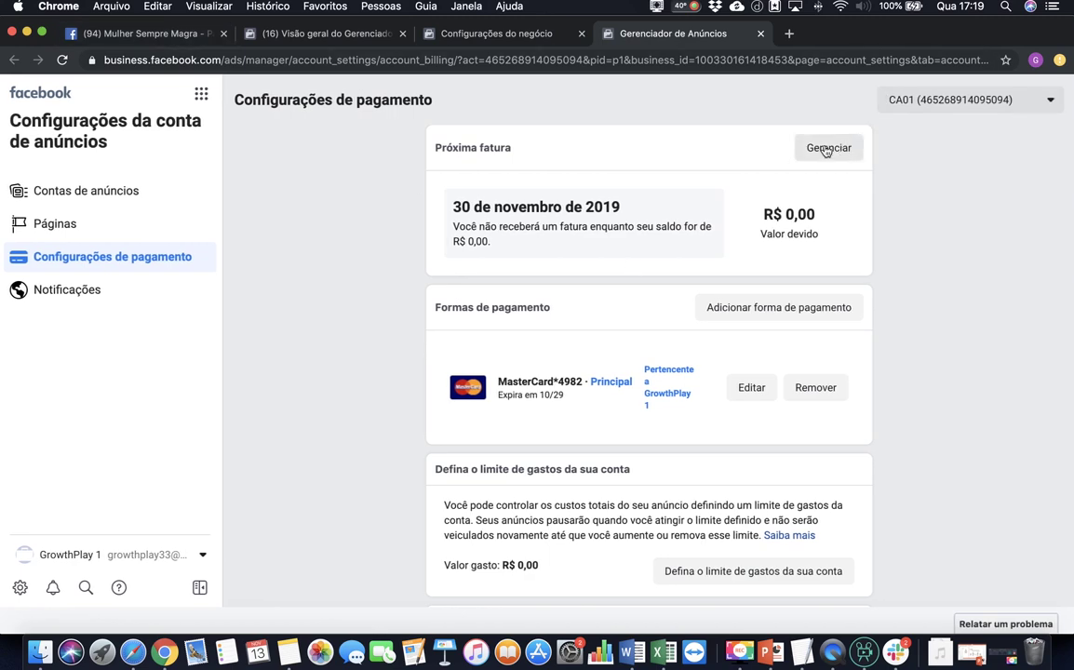
Return to the Page promotion and check its duration, daily budget and payment account.
click(149, 32)
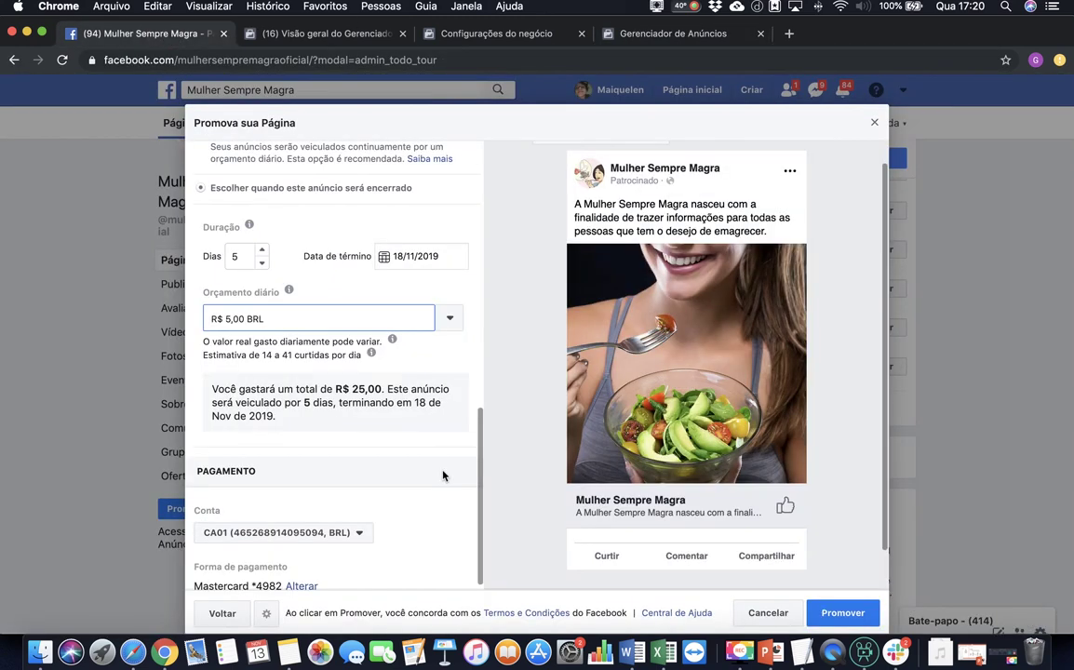
scroll(391, 447, down, 1)
scroll(289, 391, up, 3)
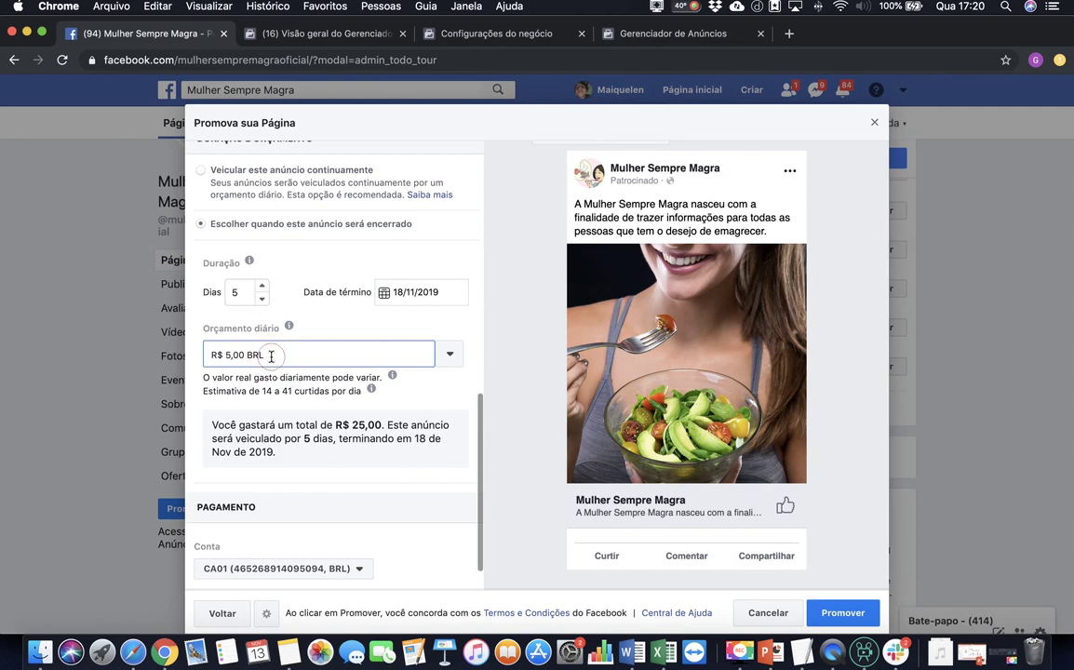
Set the Page promotion's daily budget to R$ 15,00 BRL.
triple_click(270, 355)
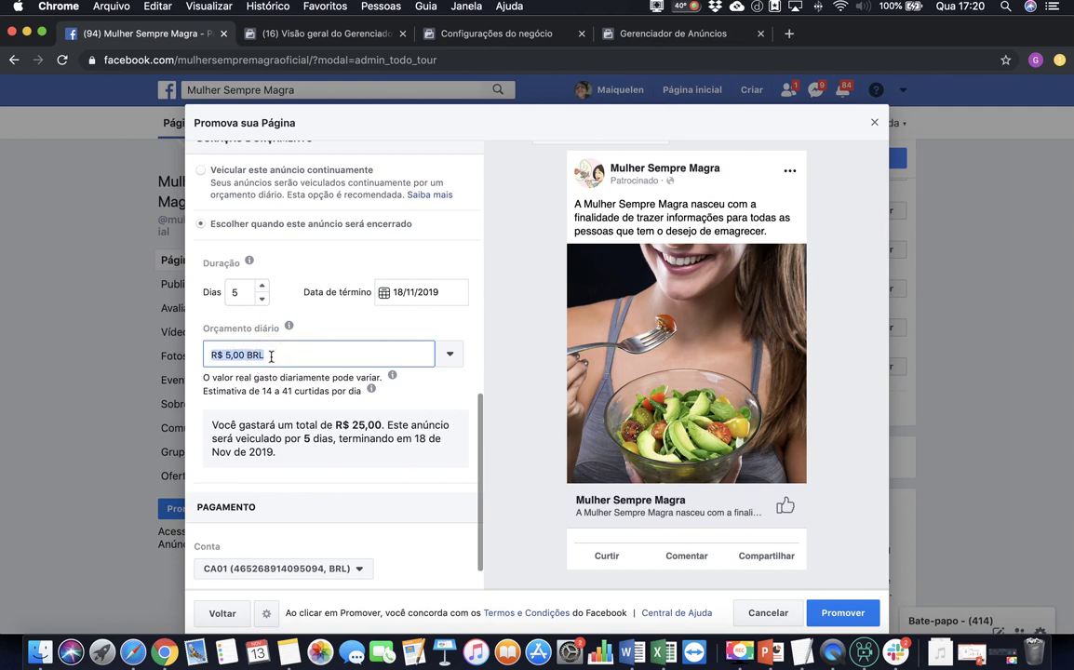
text(15)
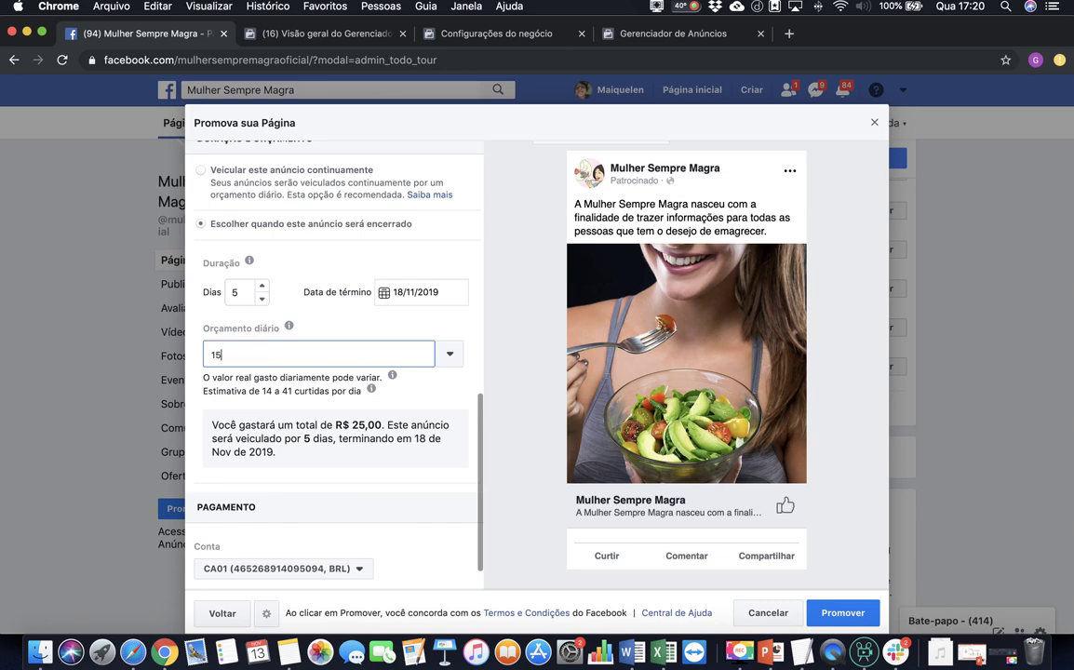
click(355, 331)
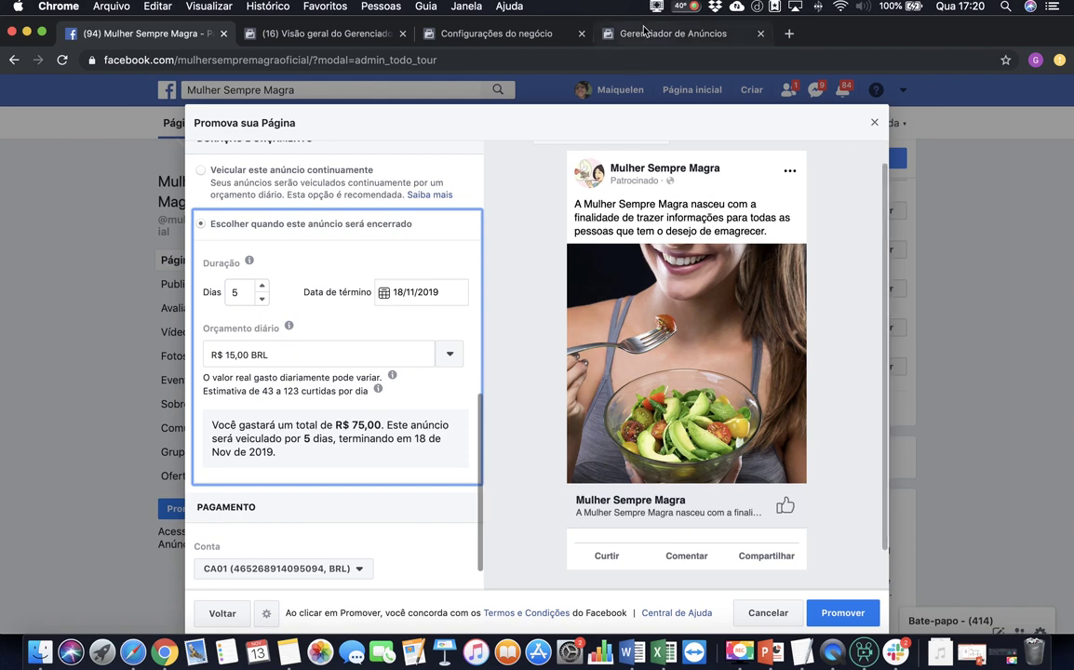
click(232, 355)
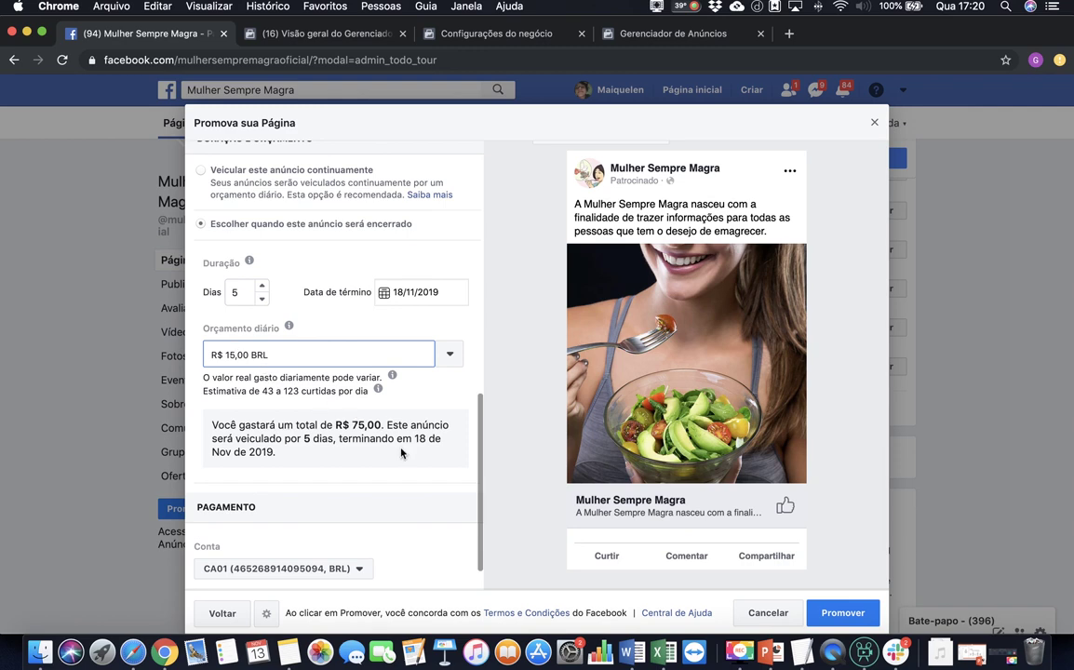
Check CA01's billing limit in the account's payment settings and close the limit management without changes.
click(653, 37)
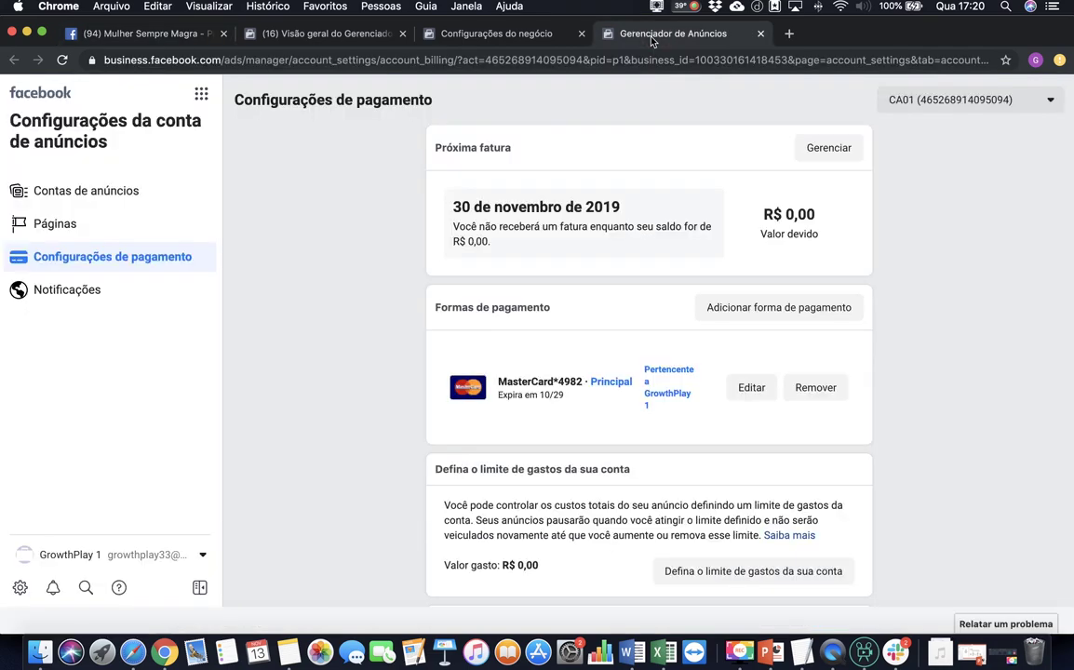
click(149, 37)
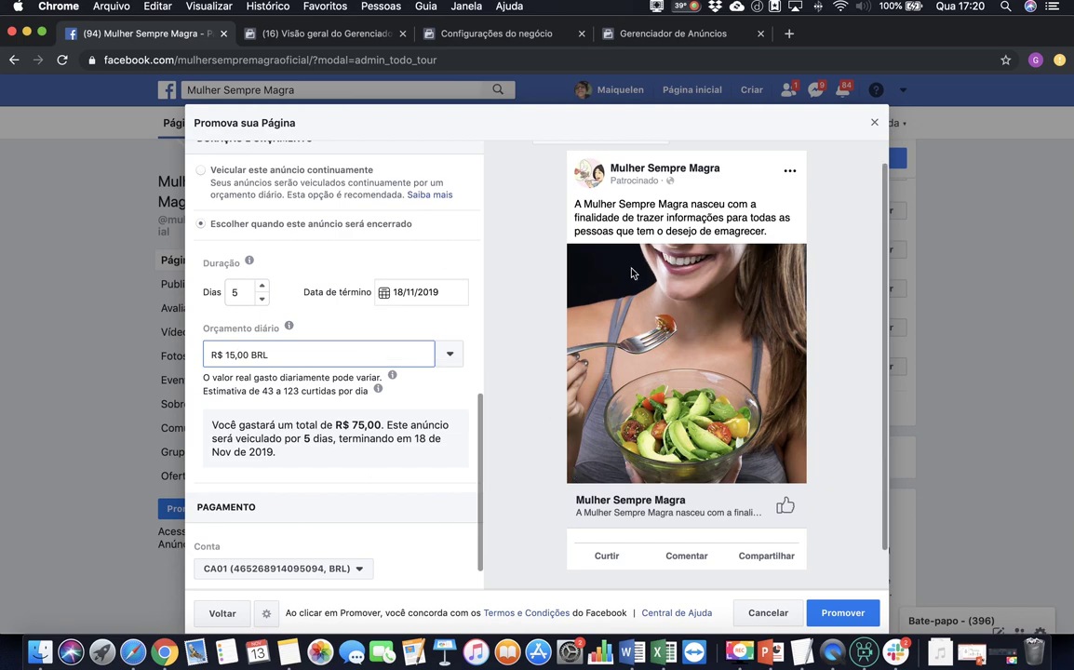
click(651, 33)
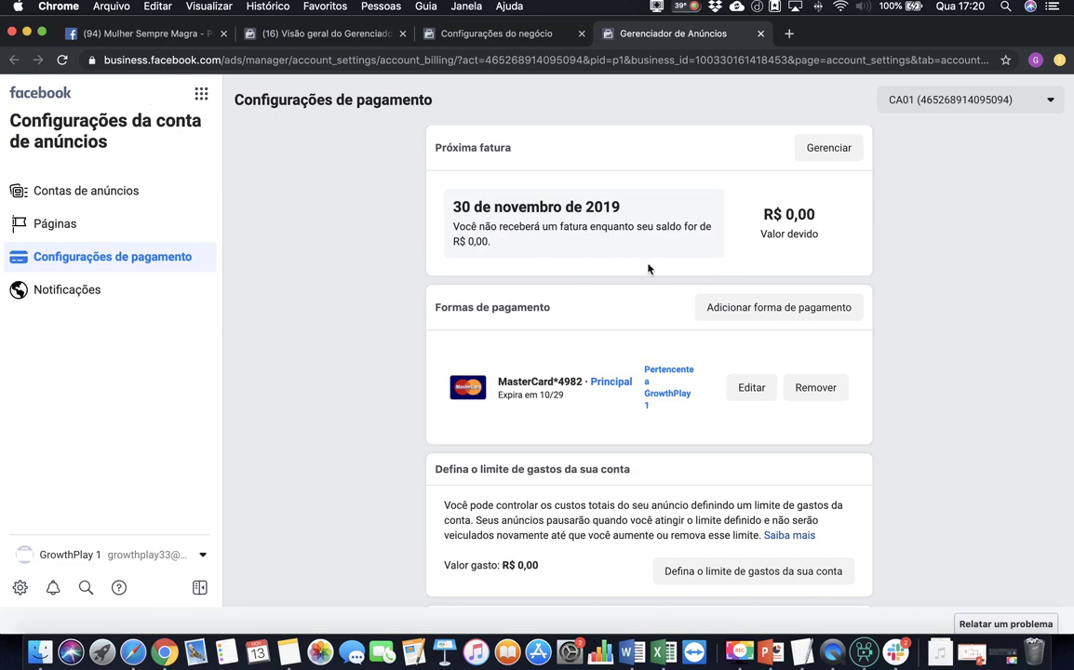
click(828, 149)
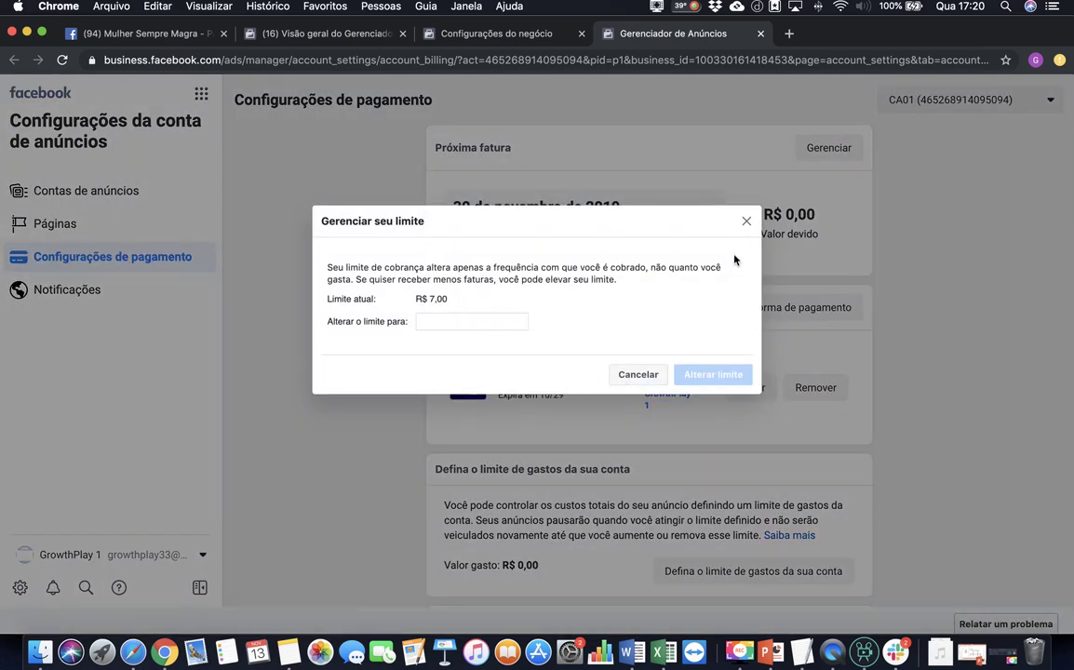
click(746, 221)
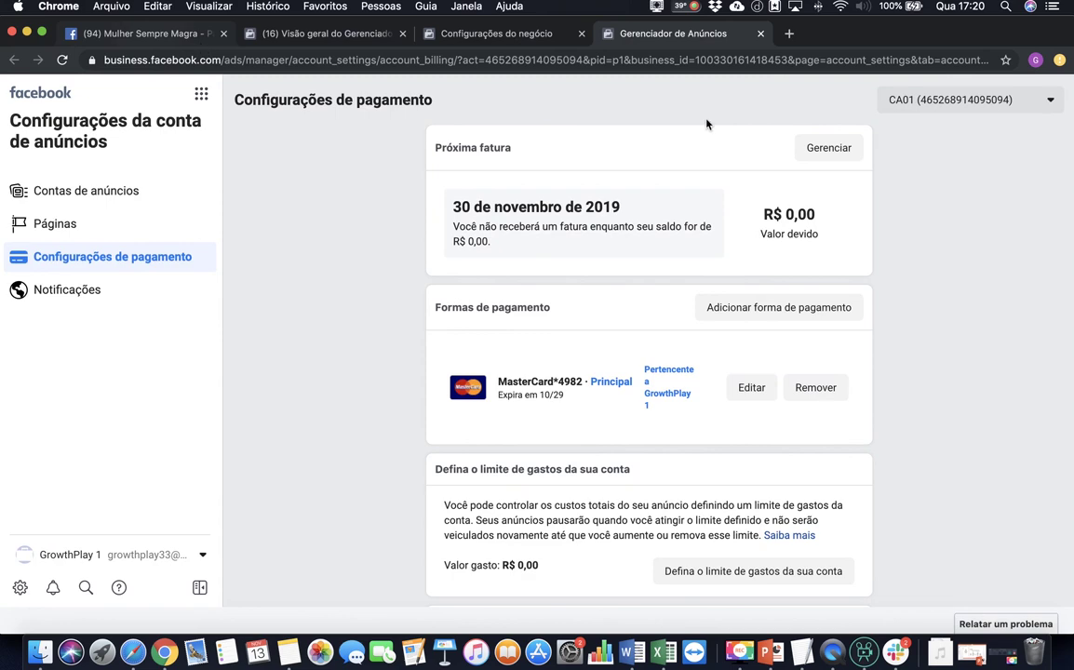
Reopen CA01's limit management, examine the current limit value, and cancel without entering a new one.
click(831, 147)
drag(457, 299, 419, 298)
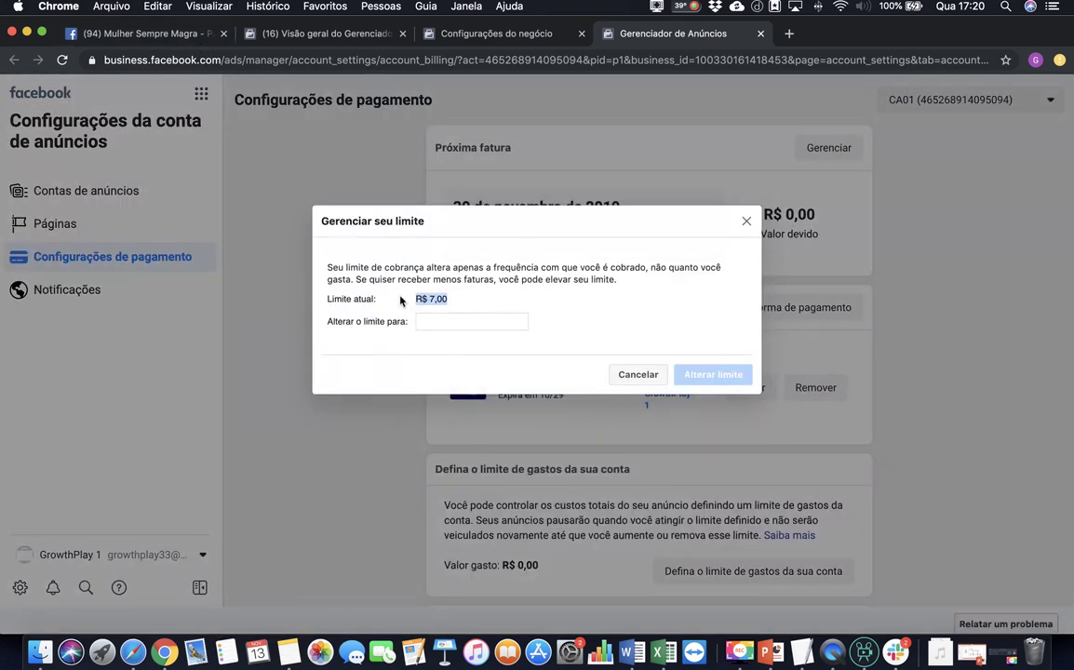
click(418, 299)
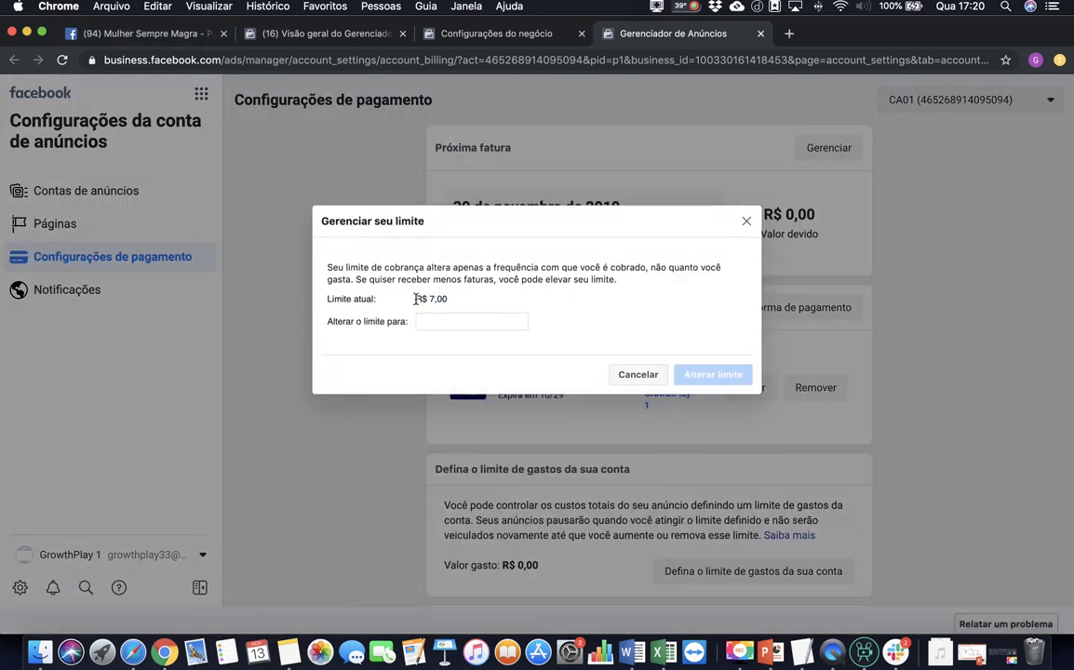
drag(400, 299, 455, 300)
click(457, 301)
triple_click(428, 299)
click(646, 346)
click(638, 375)
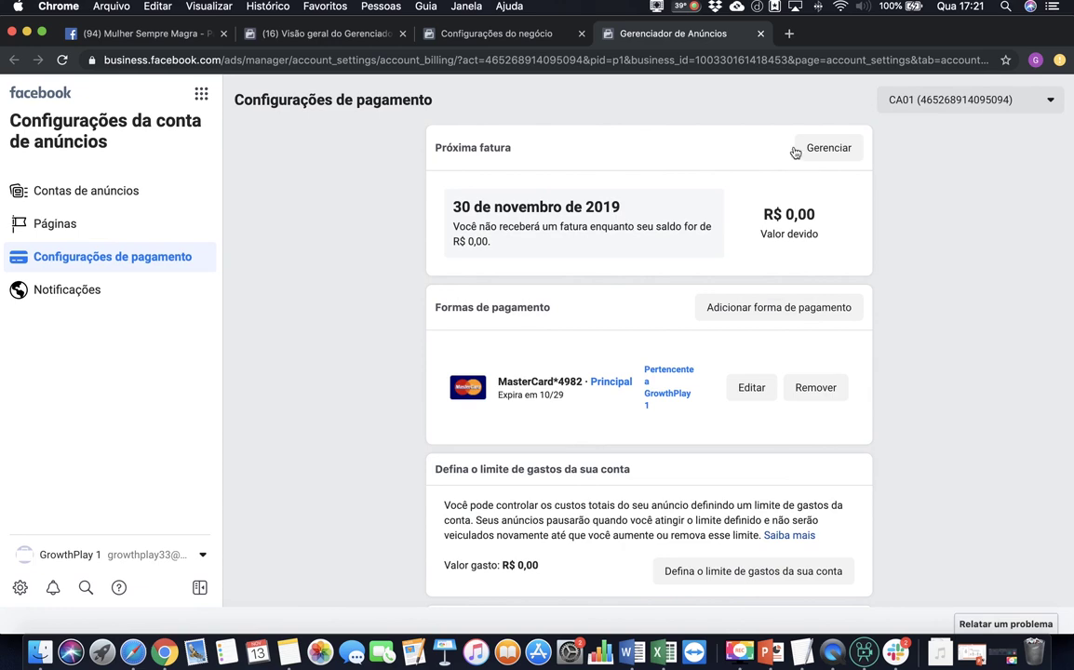
Return to the Page promotion and review its duration, total spend, payment account and payment method.
click(163, 39)
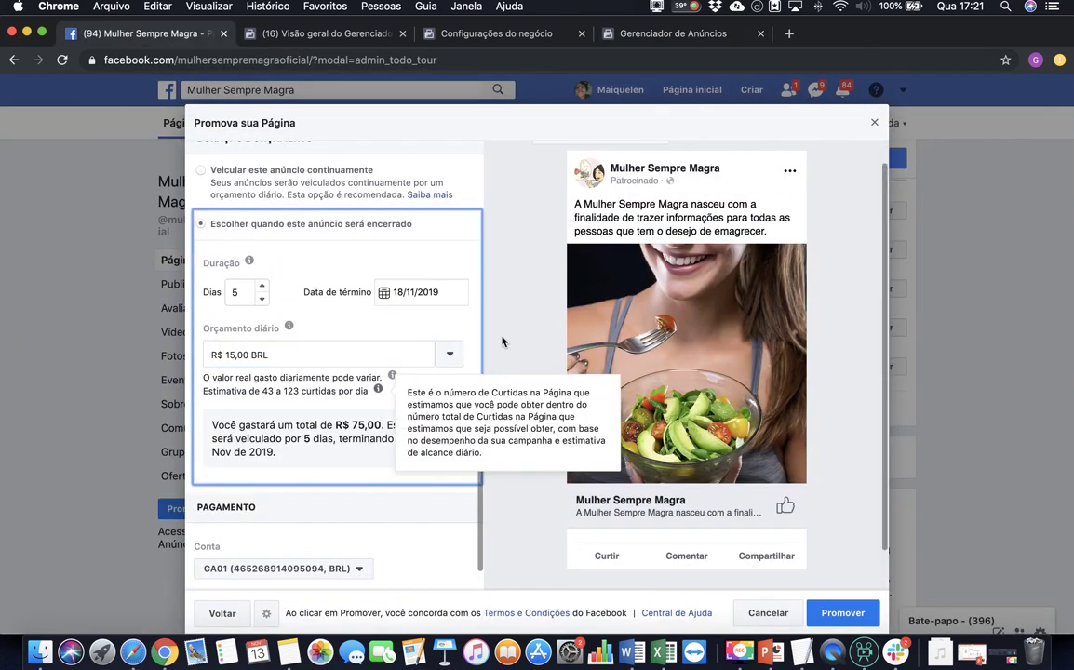
scroll(500, 338, down, 1)
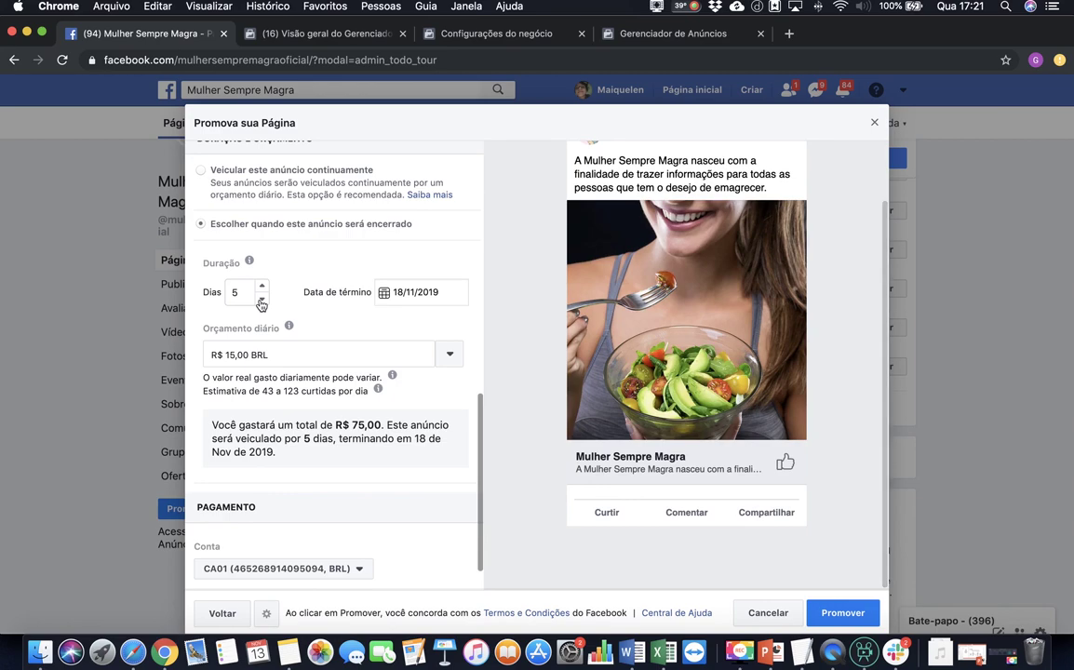
scroll(261, 304, down, 2)
scroll(262, 304, down, 2)
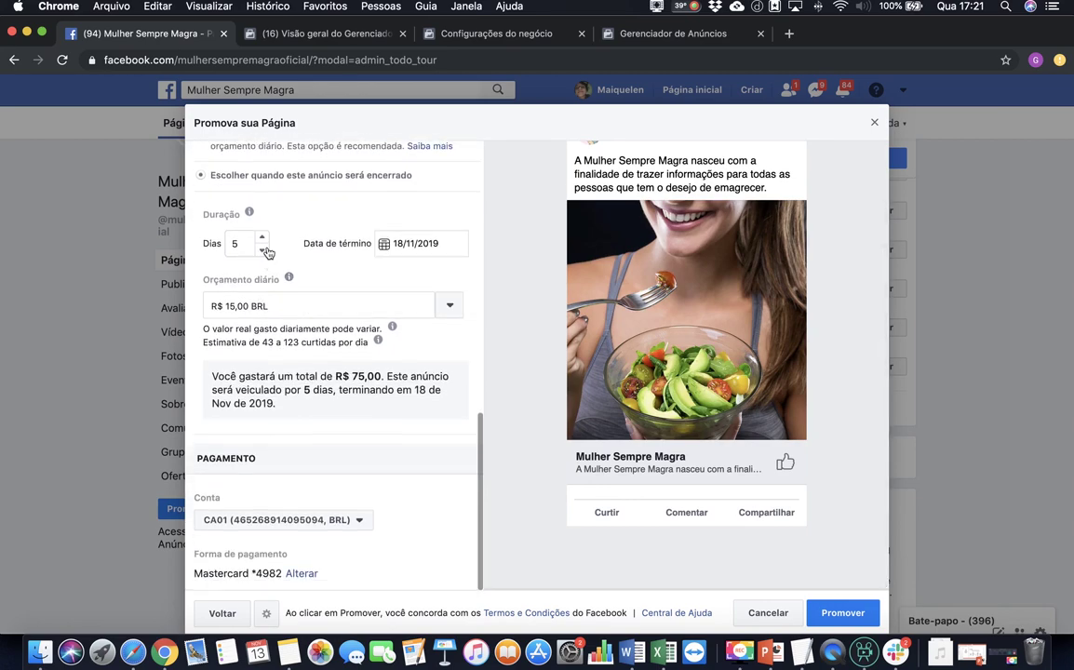
scroll(493, 368, up, 3)
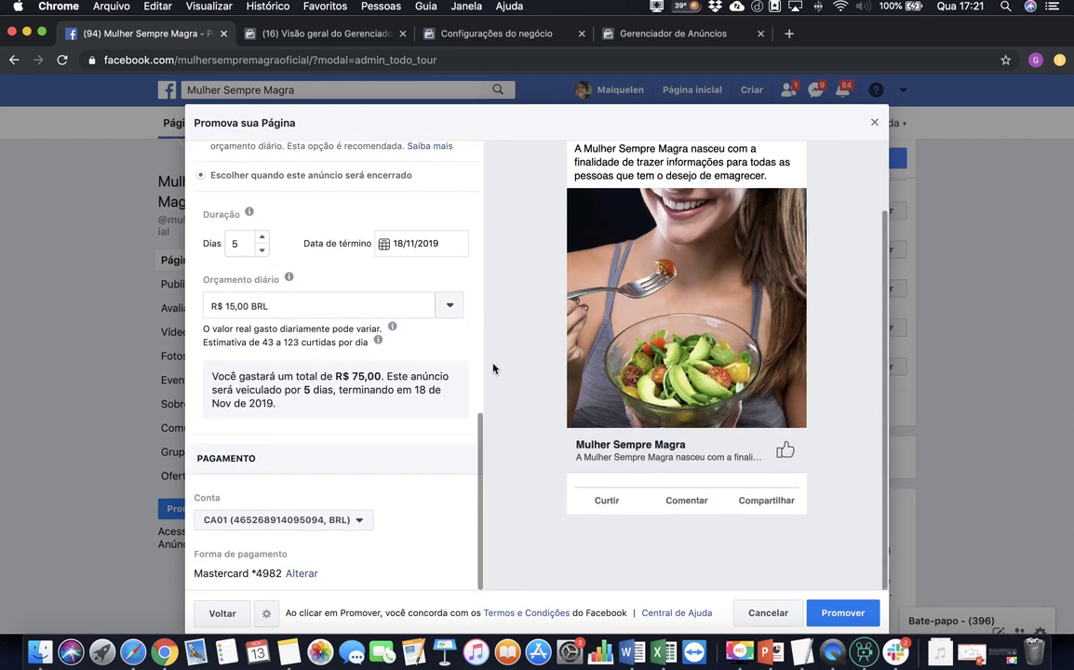
scroll(493, 368, down, 2)
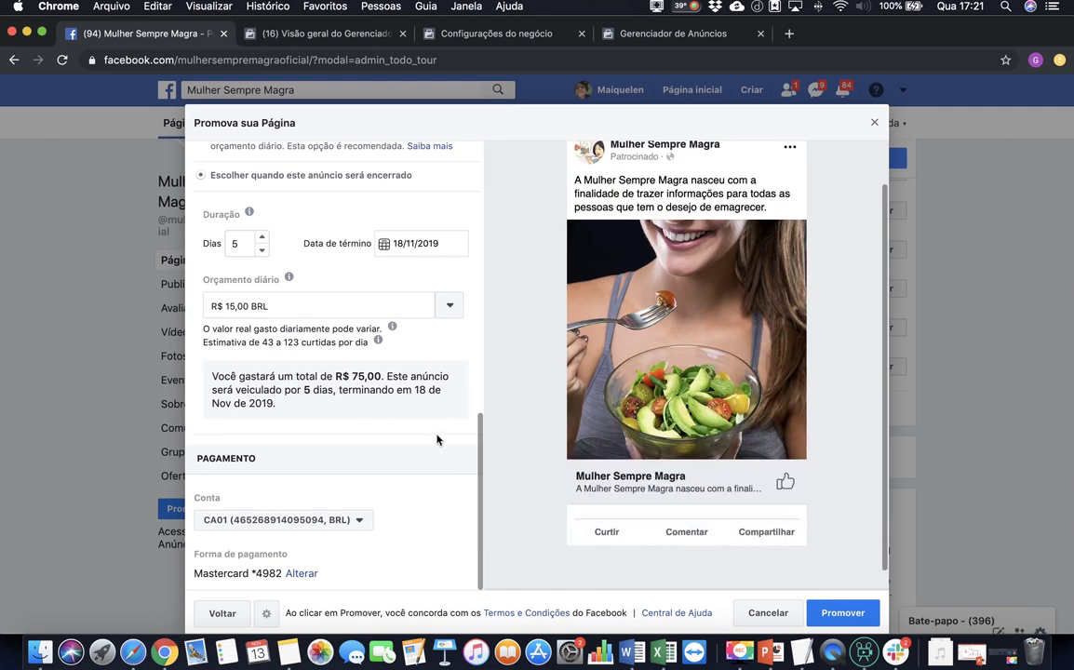
drag(335, 376, 374, 375)
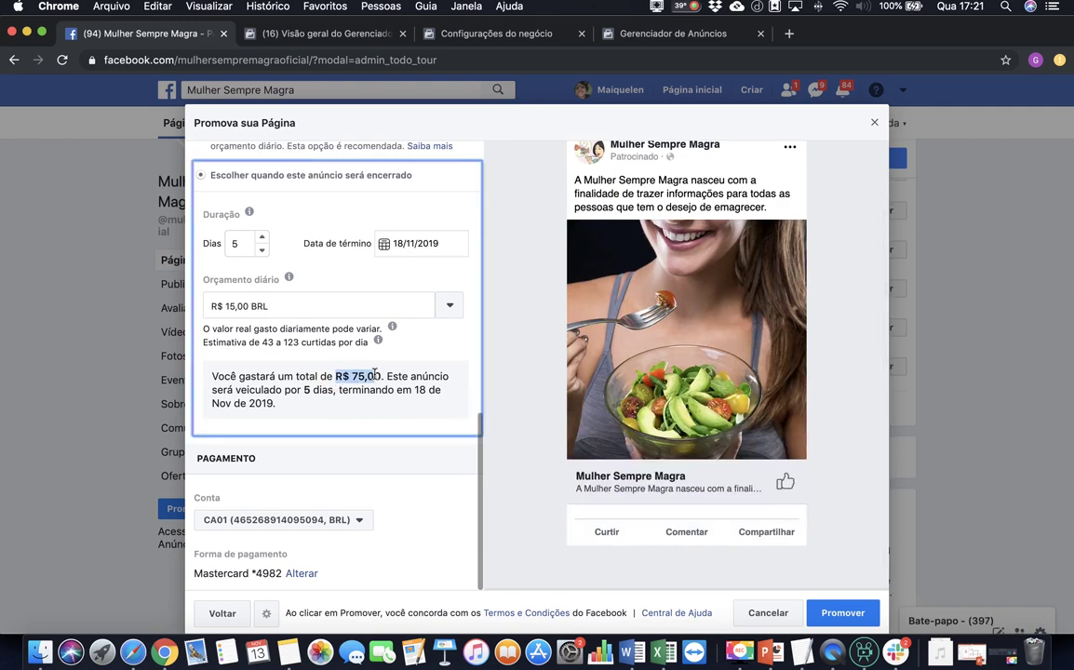
click(379, 375)
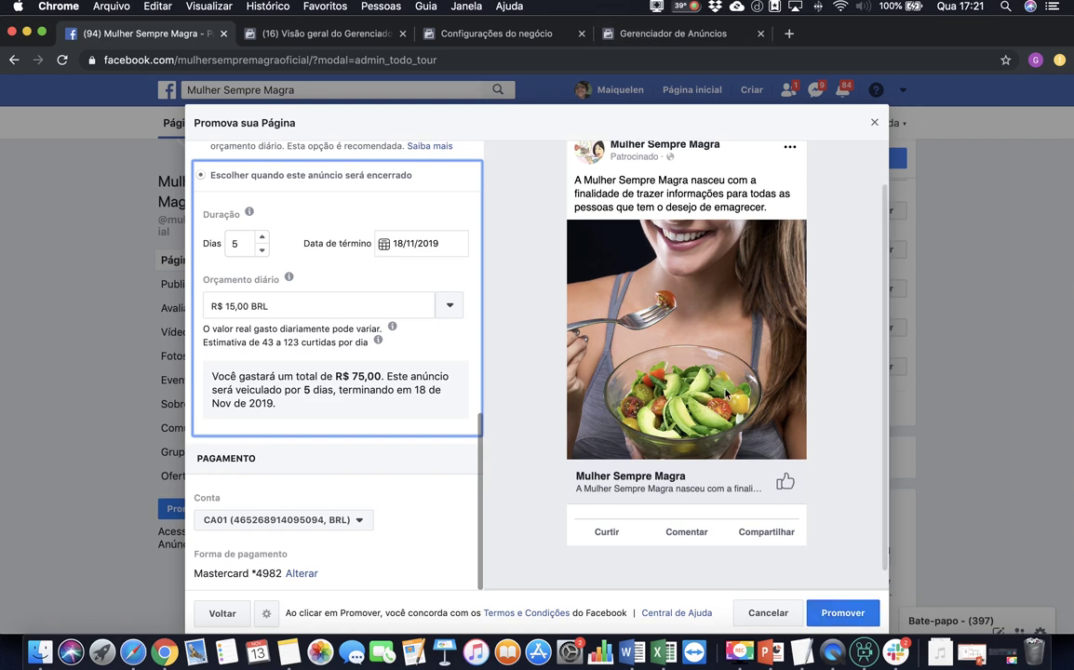
Compare the ad preview and budget with CA01's payment settings, ending back at the Page promotion.
scroll(708, 391, up, 2)
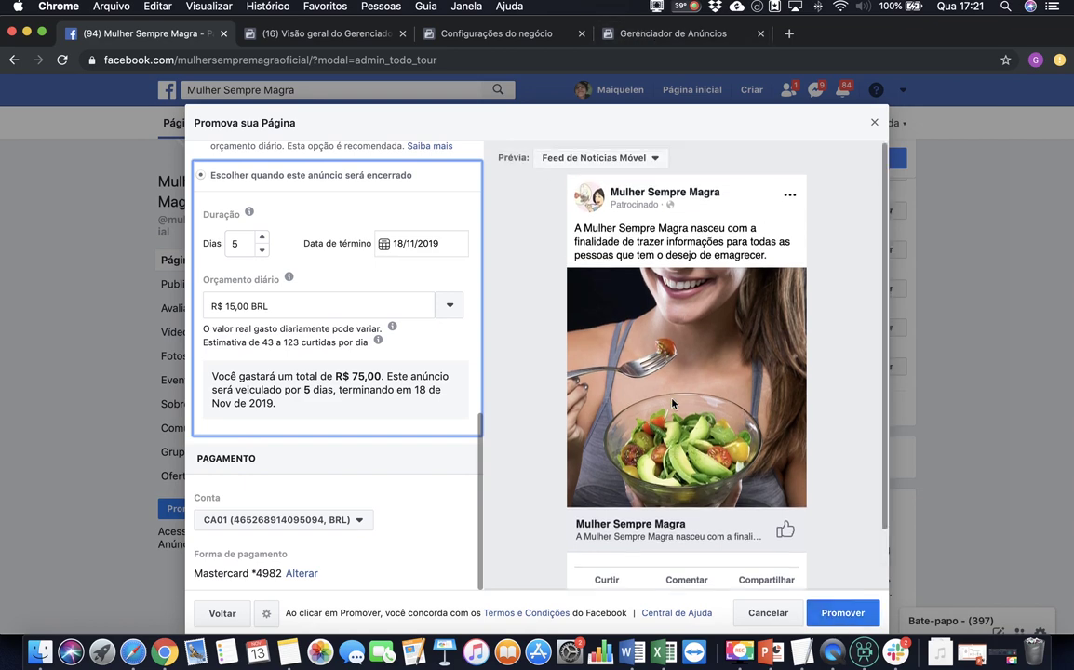
click(625, 33)
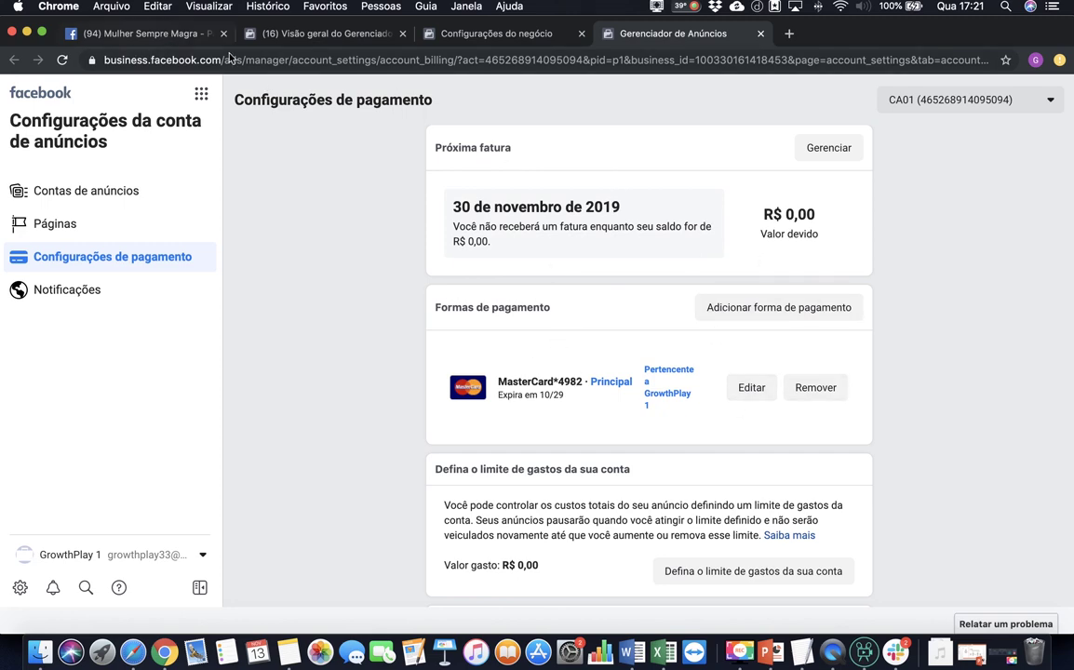
click(298, 34)
click(149, 35)
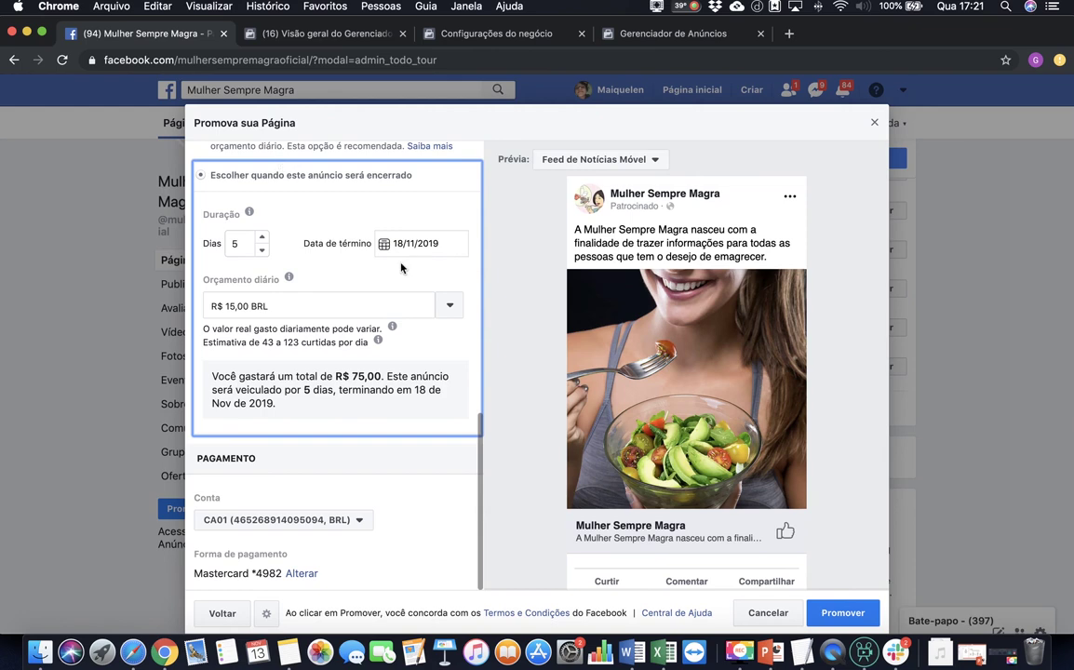
click(463, 460)
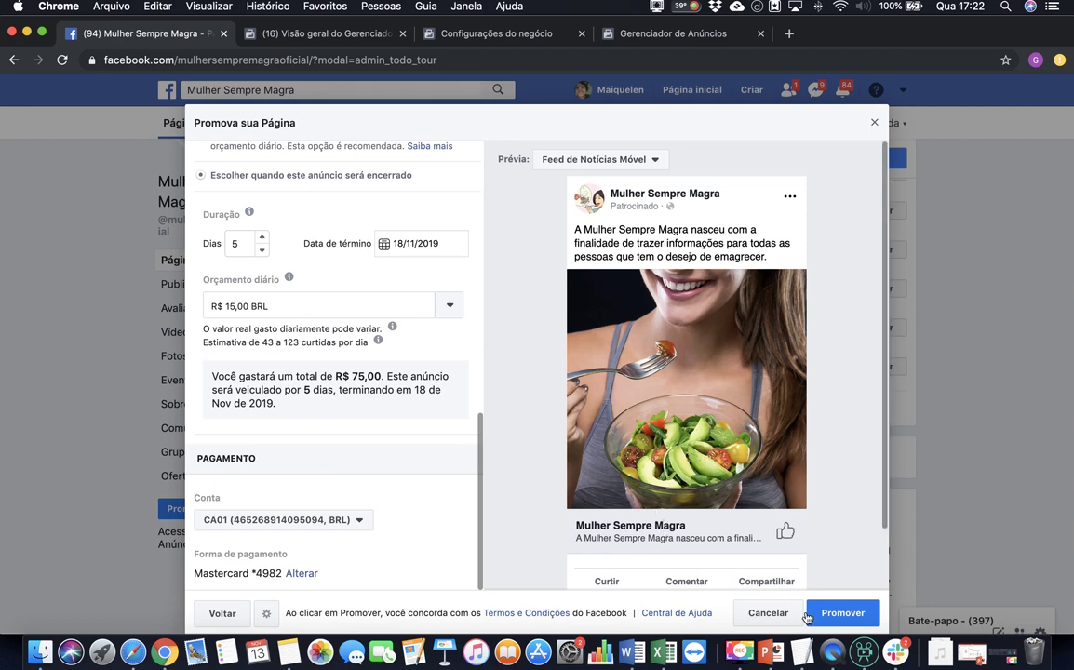
Submit the Mulher Sempre Magra Page promotion with the configured duration, budget and CA01 payment account.
scroll(885, 563, down, 2)
scroll(884, 563, down, 2)
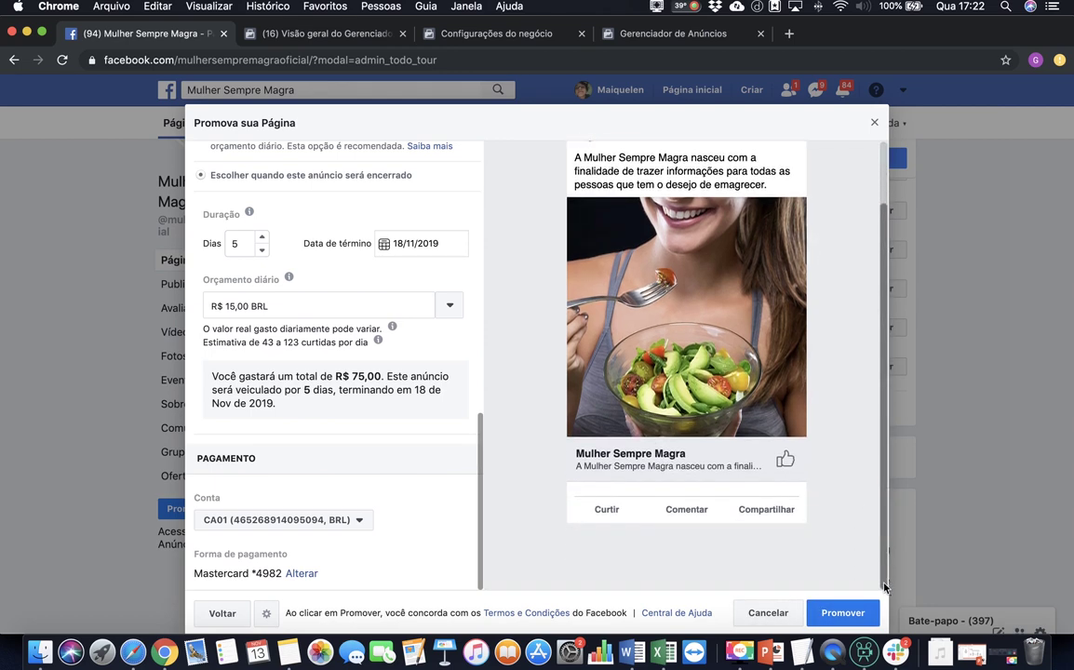
click(836, 614)
click(840, 618)
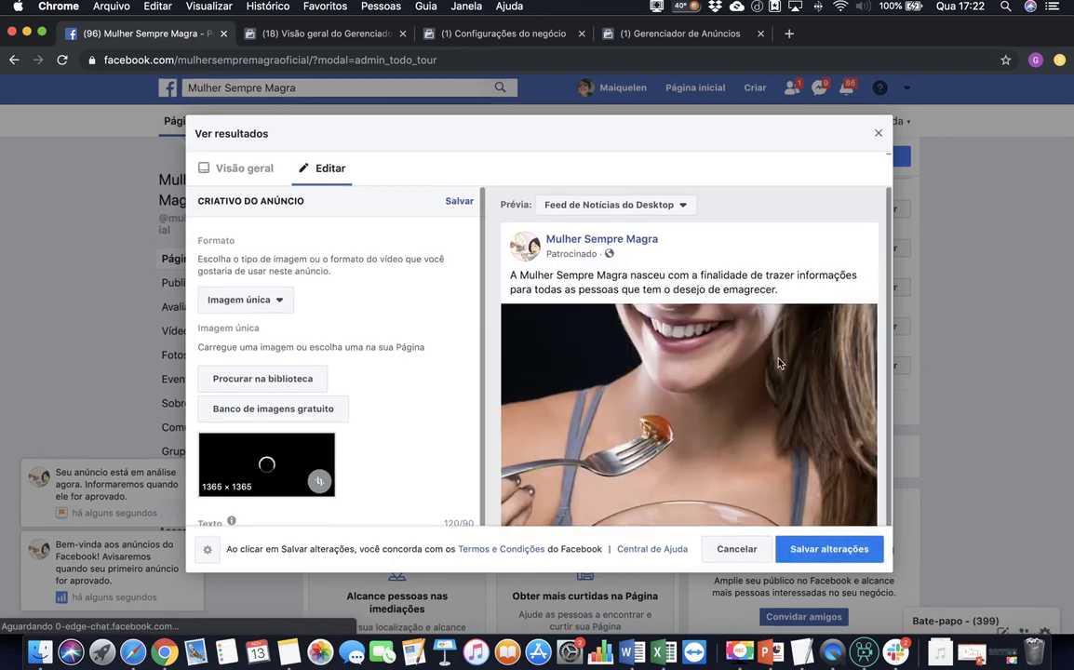
Look over the submitted ad's creative in the results window and close the window.
scroll(777, 363, up, 2)
scroll(808, 397, down, 2)
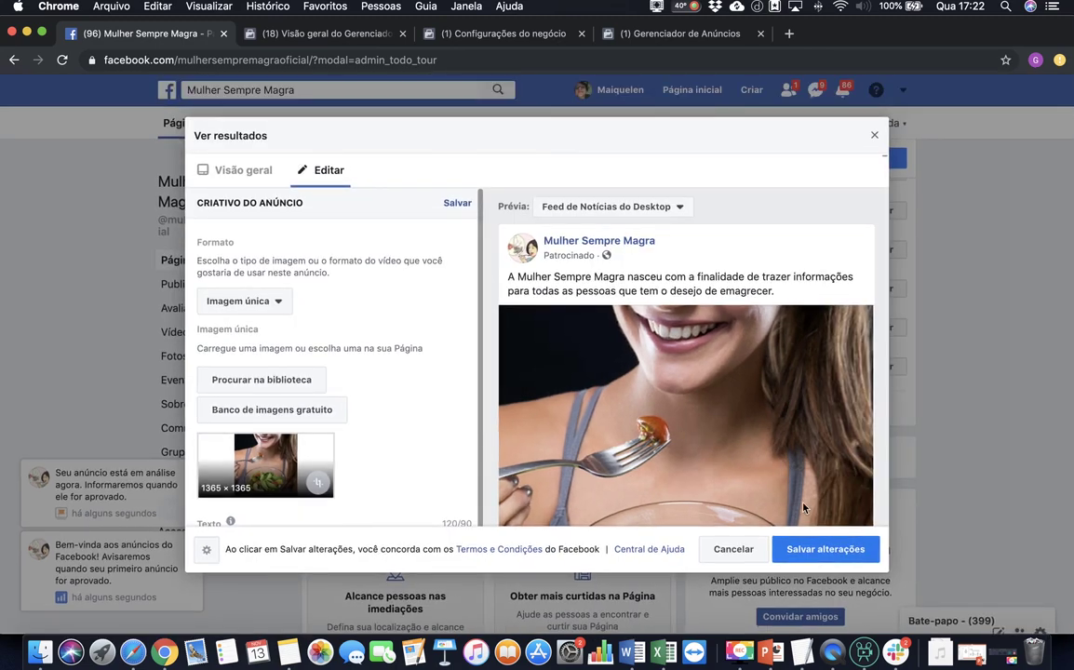
click(817, 549)
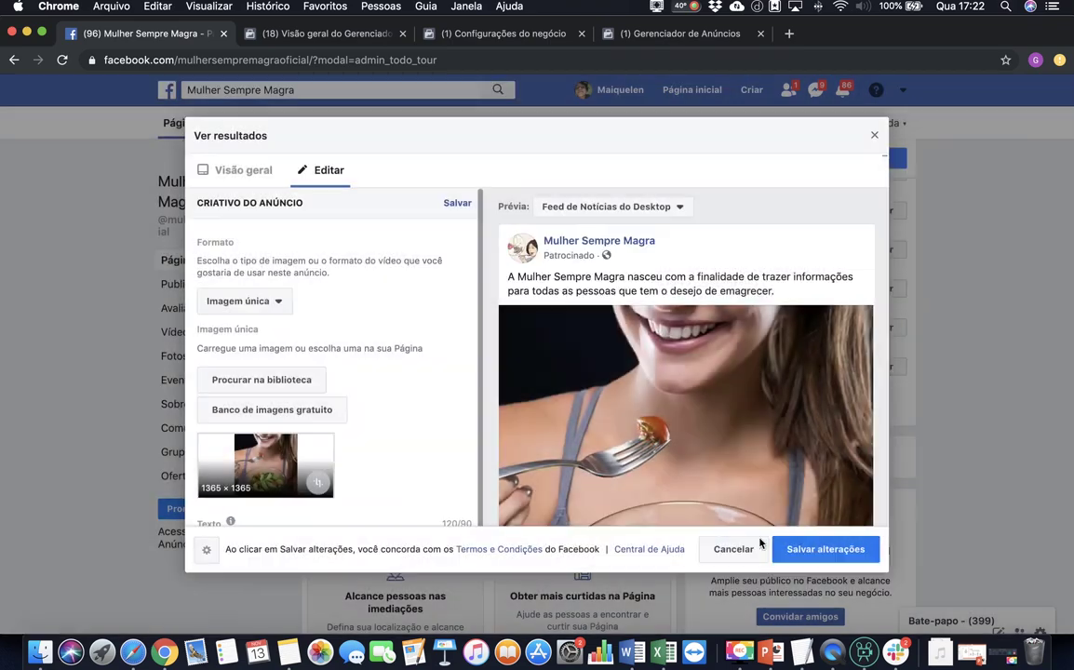
click(732, 328)
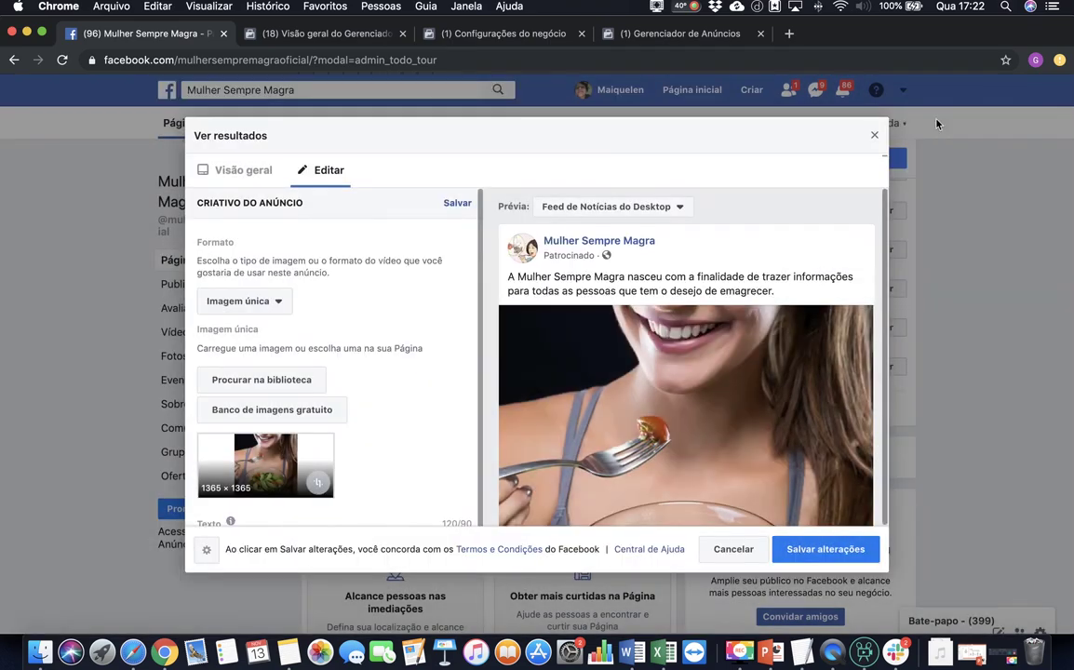
click(875, 136)
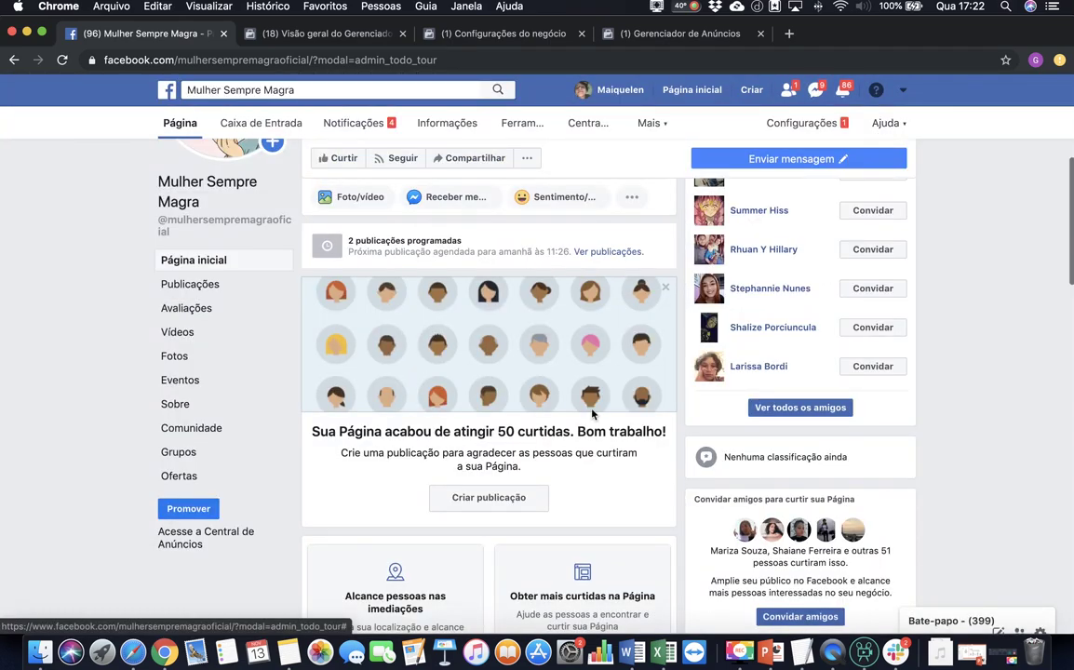
Check the Facebook notifications about the submitted ad's review status and close the list.
scroll(537, 424, up, 5)
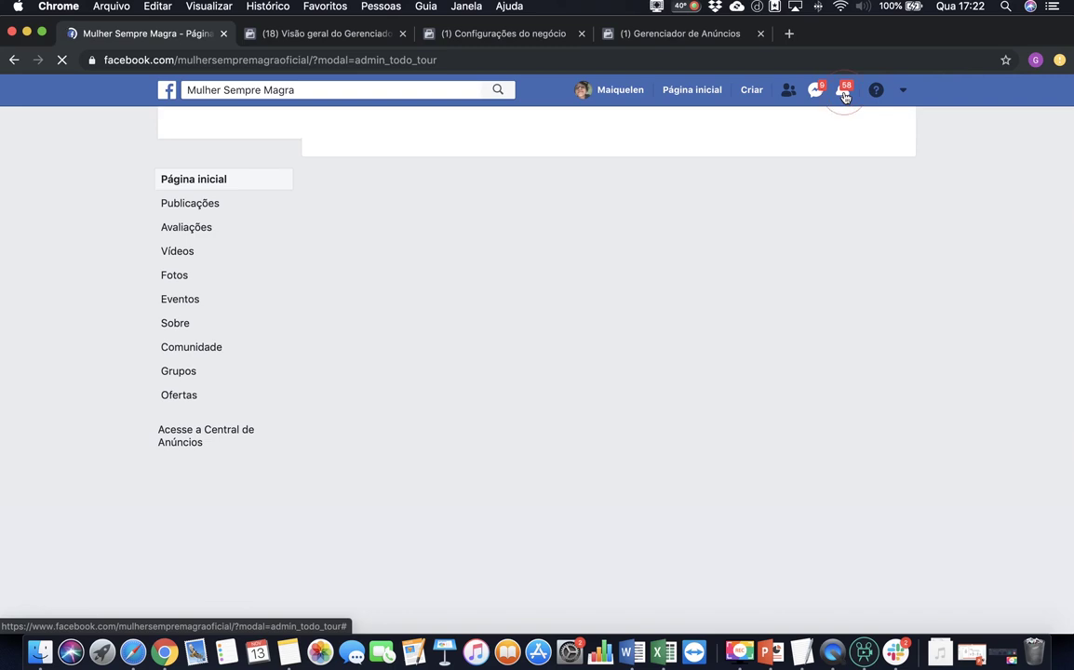
click(844, 93)
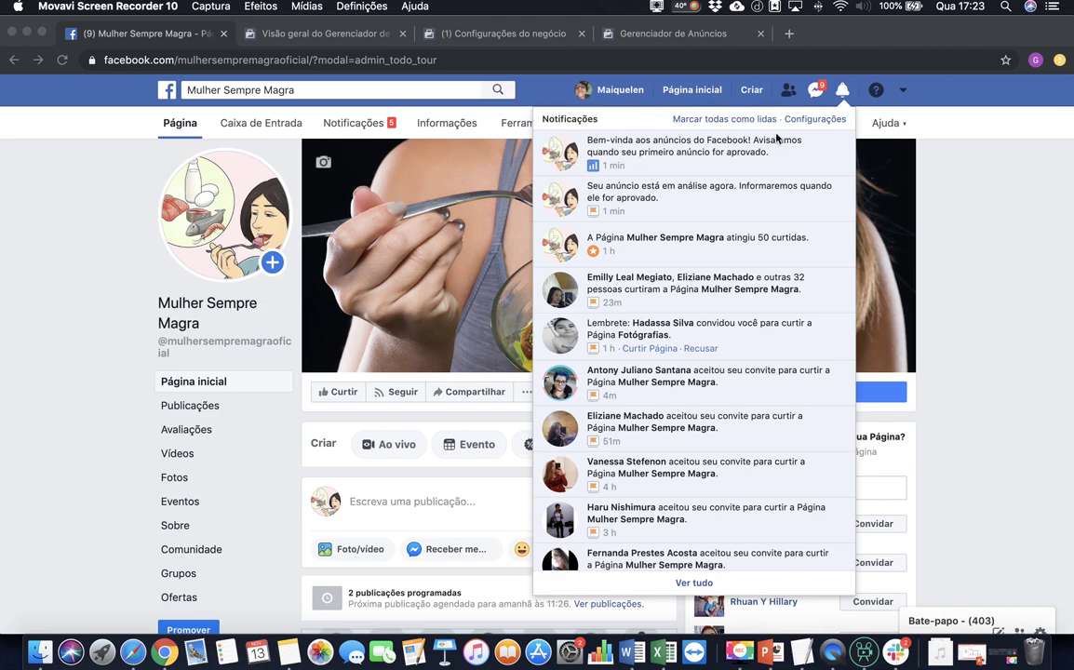
click(848, 93)
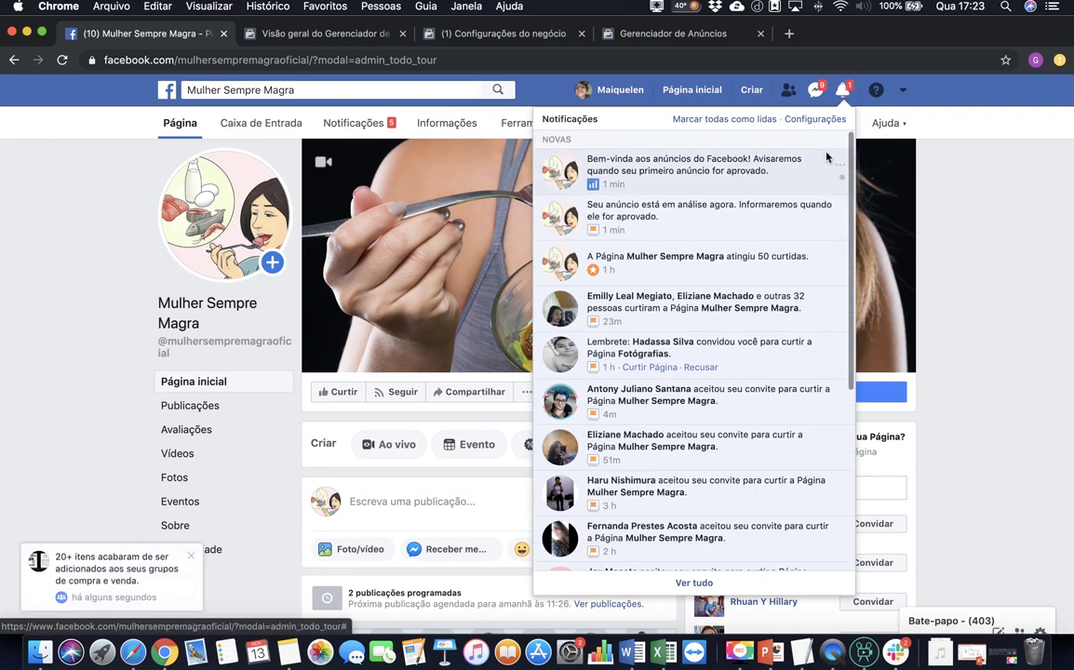
click(844, 91)
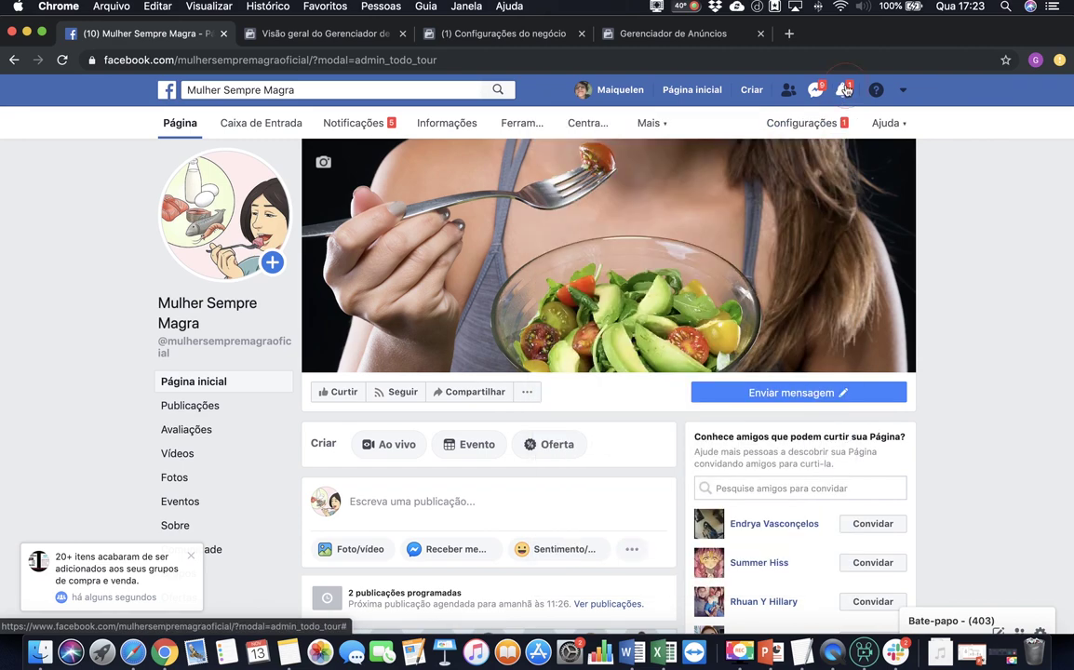
click(844, 90)
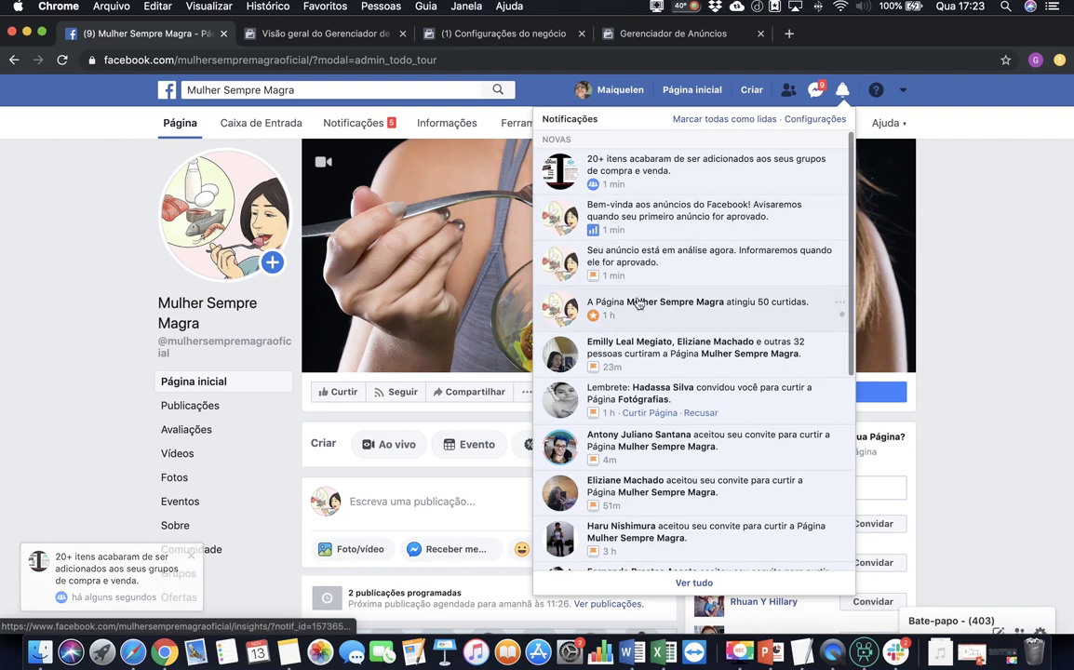
click(906, 413)
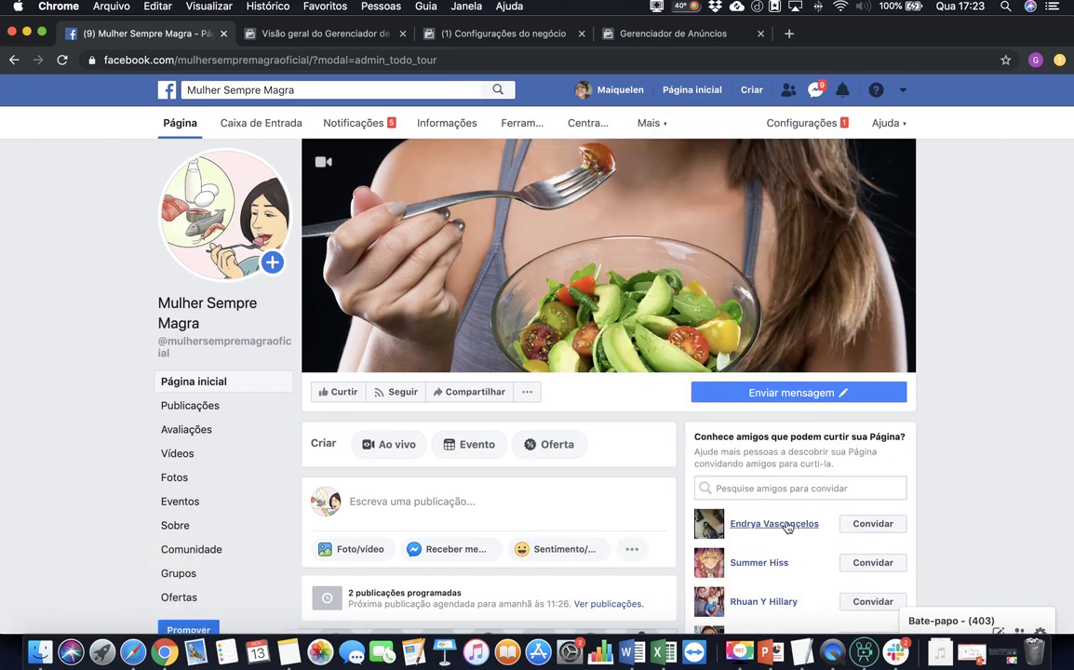
Switch to the business settings showing the CA01 ad account and open the GrowthPlay 1 business selector.
scroll(787, 527, down, 3)
scroll(784, 586, up, 2)
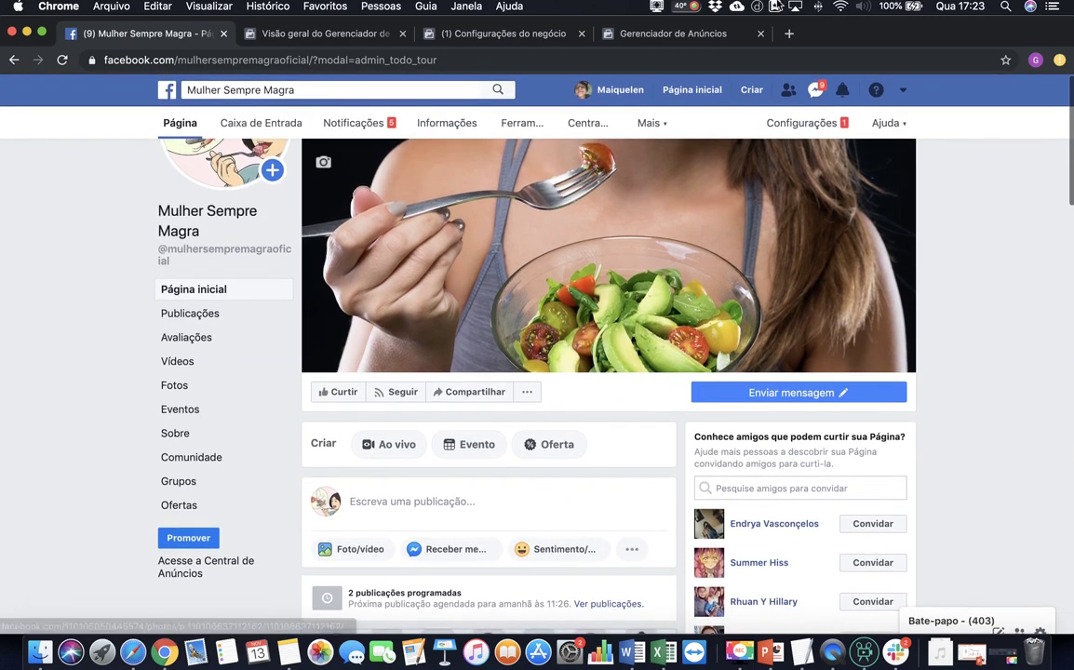
click(345, 36)
click(504, 36)
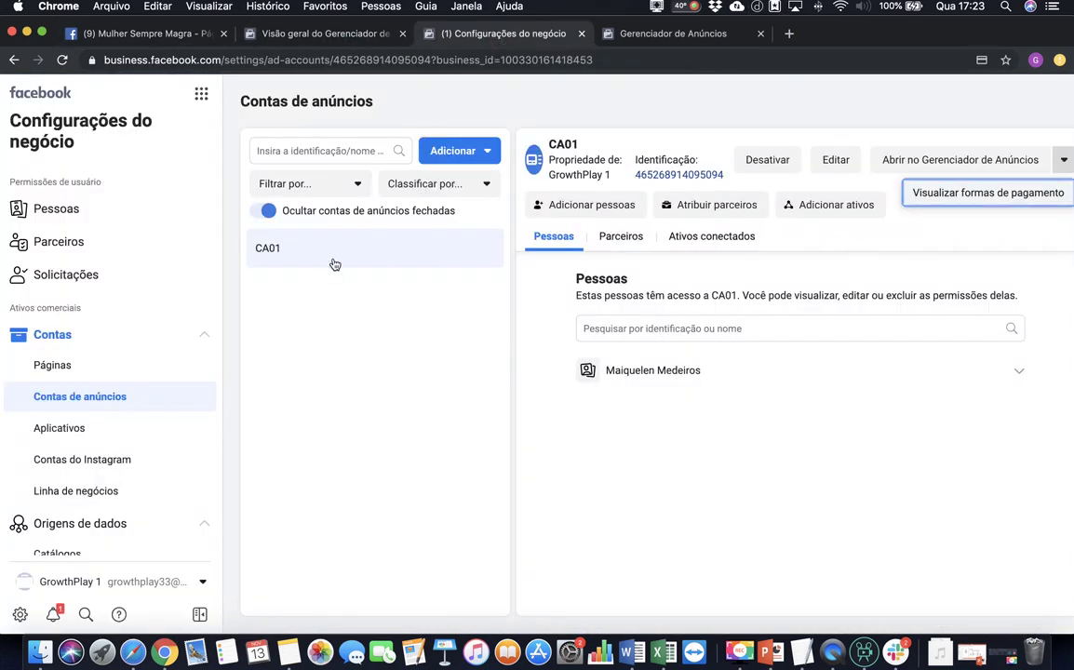
click(346, 315)
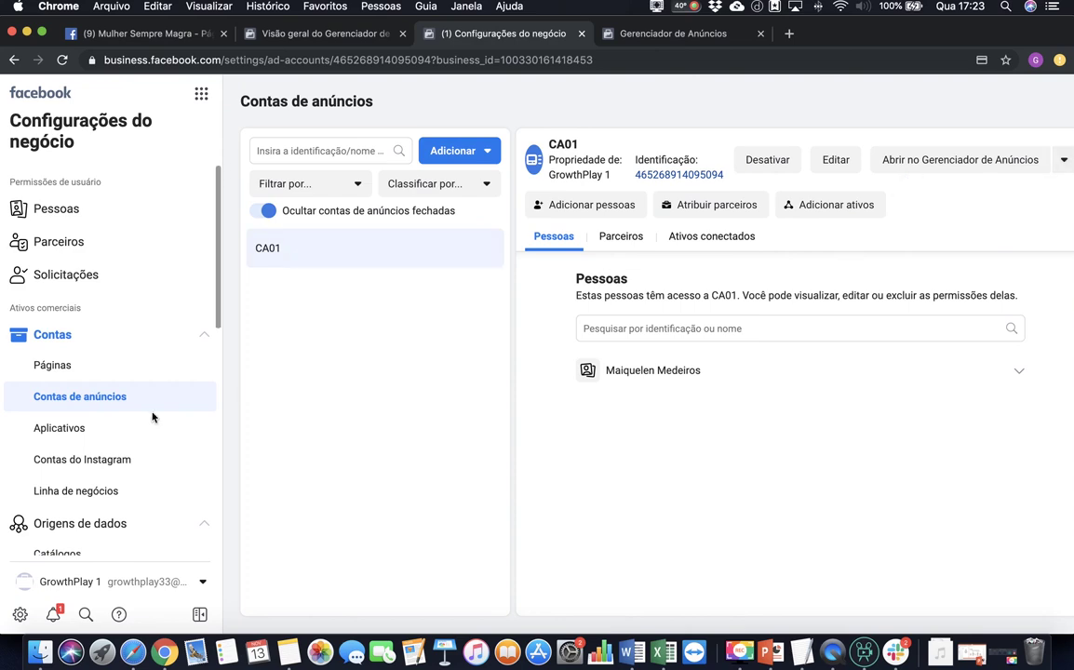
click(146, 581)
click(91, 448)
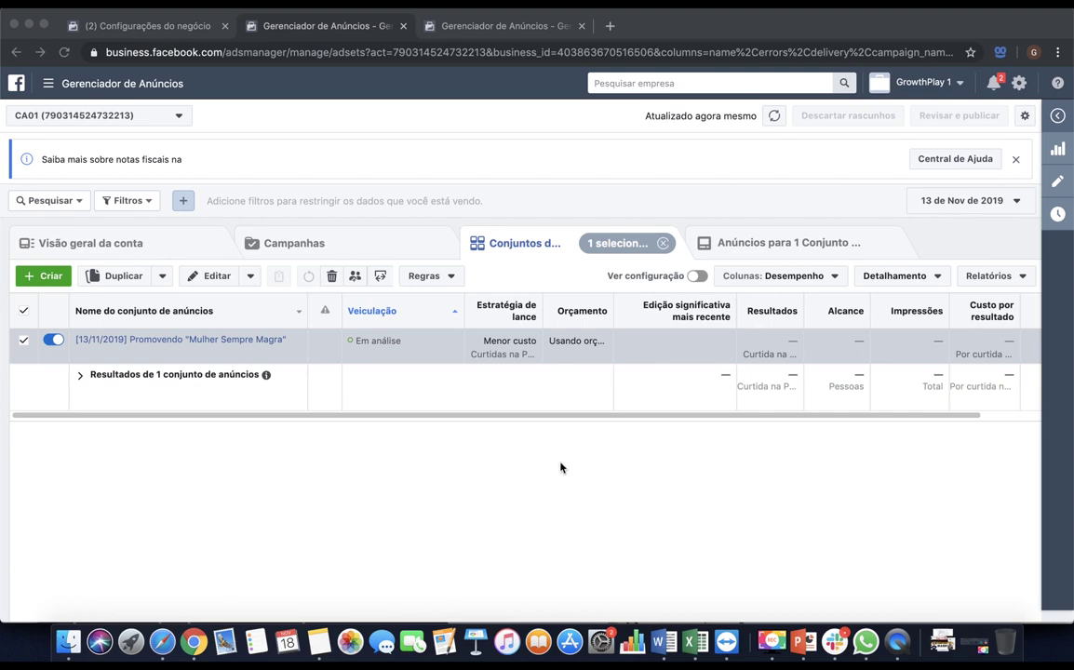
Examine the columns of the ad set [13/11/2019] Promovendo "Mulher Sempre Magra" in the ads manager.
click(533, 419)
drag(520, 420, 437, 425)
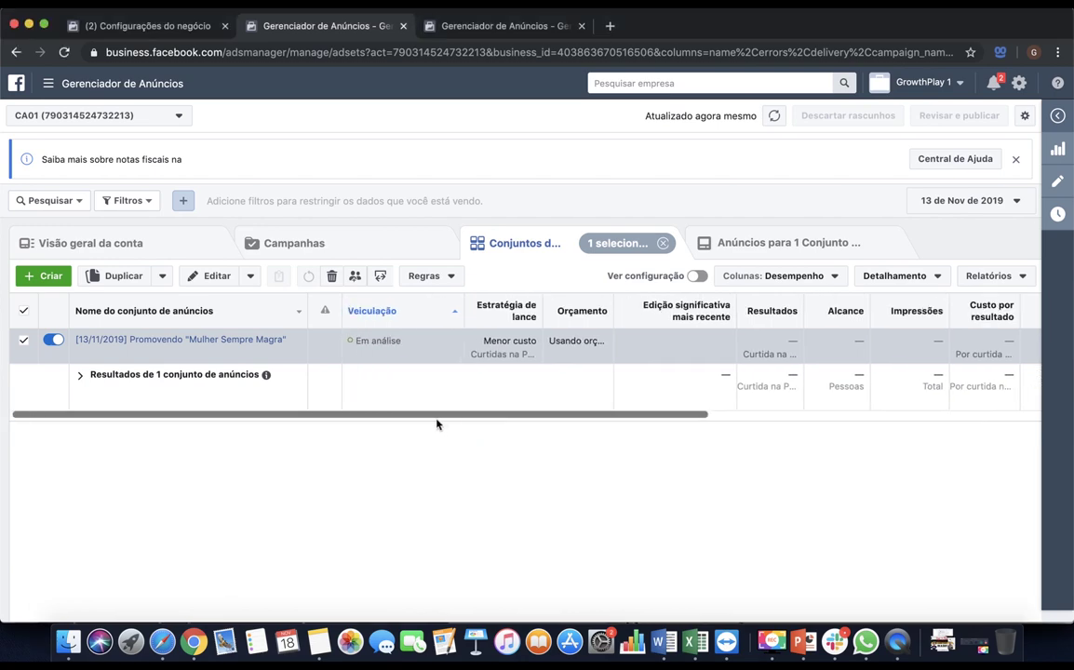